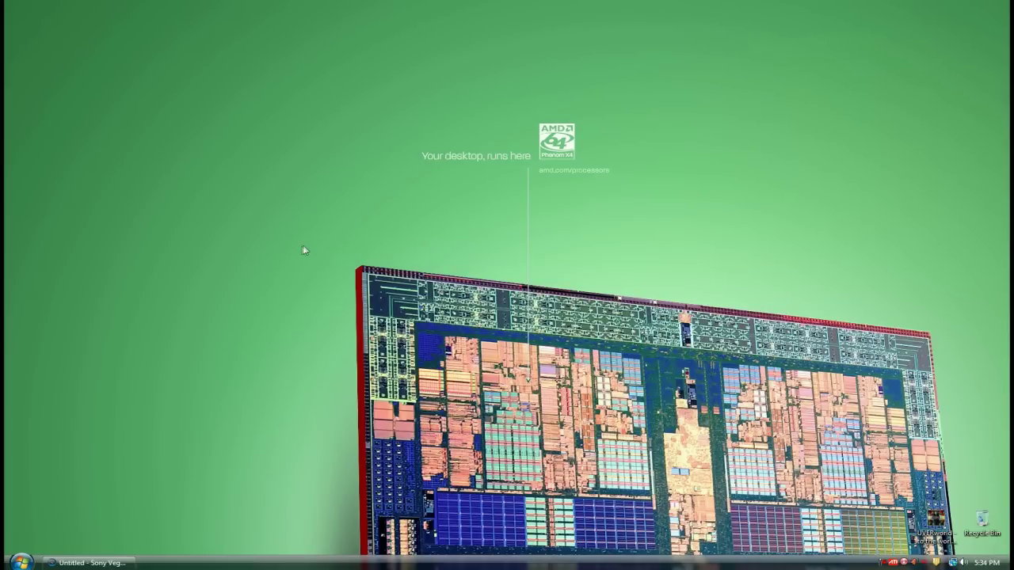
# Refresh the desktop and launch Firefox from the Start menu, maximized
pyautogui.rightClick(248, 283)
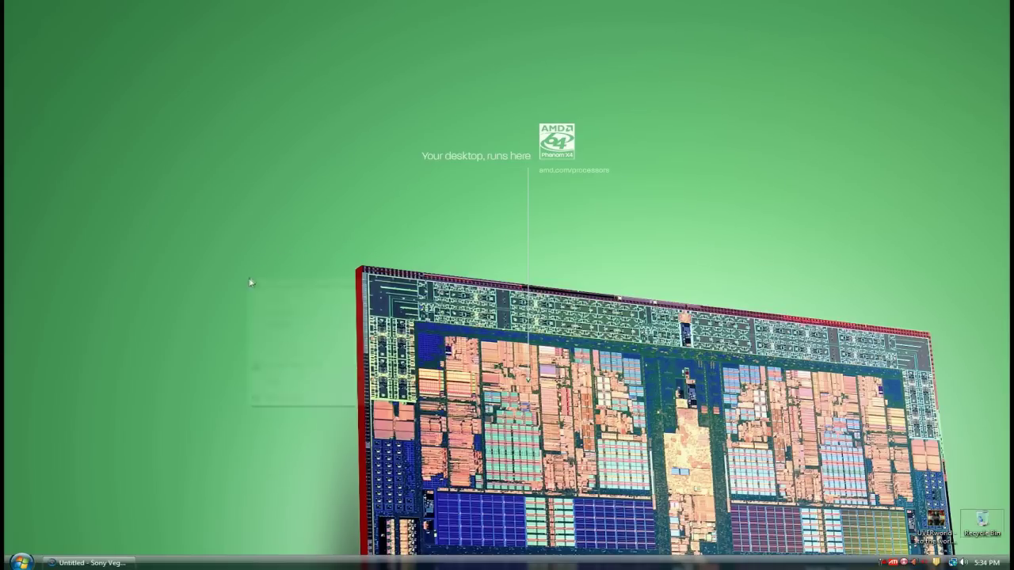
pyautogui.click(282, 323)
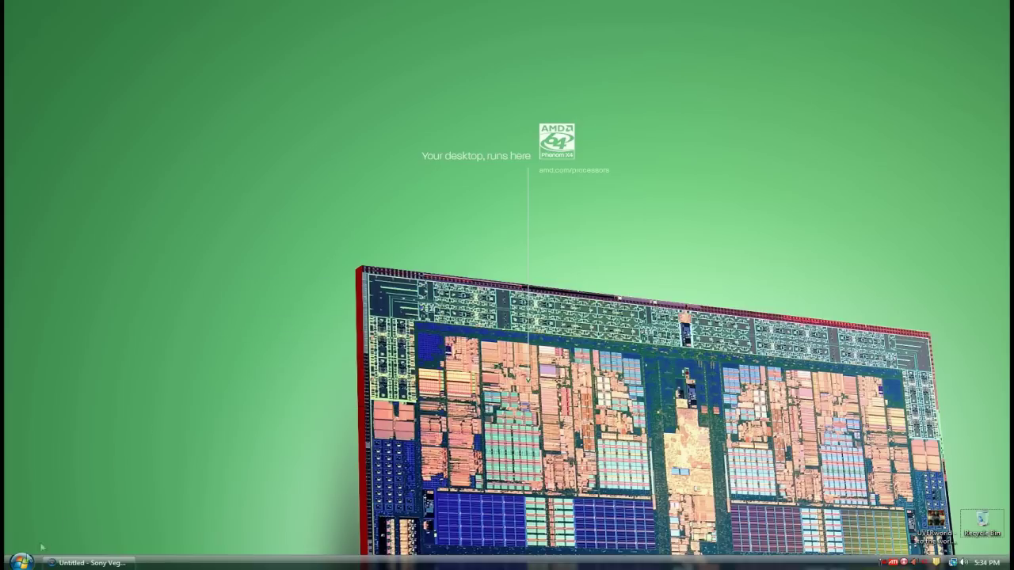
pyautogui.click(21, 561)
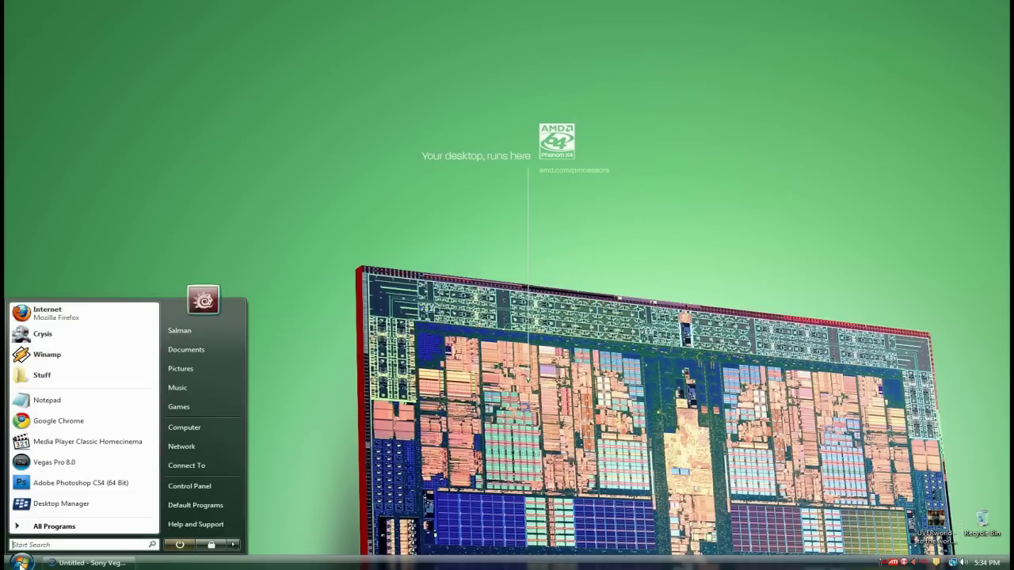
pyautogui.click(34, 313)
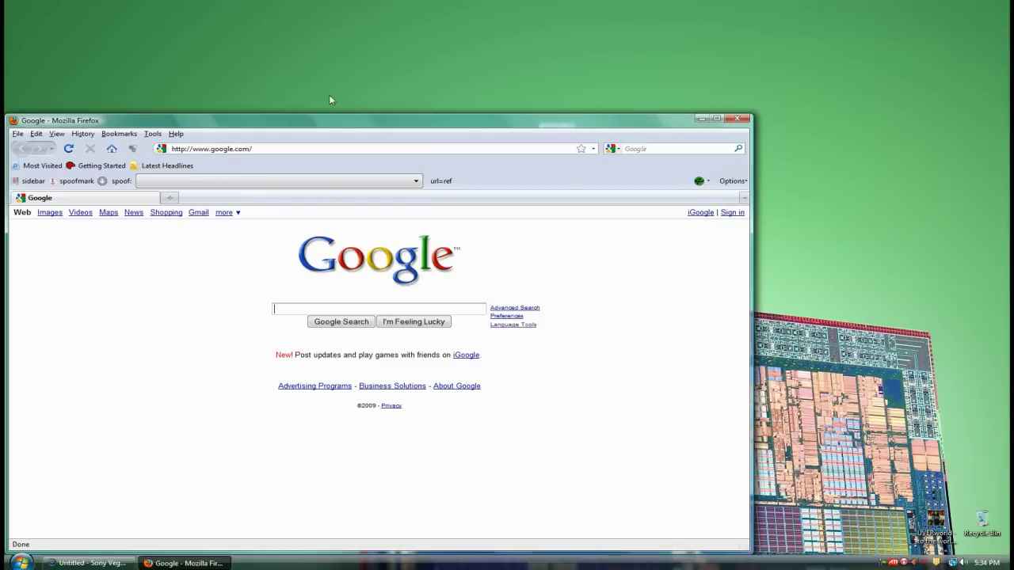
pyautogui.doubleClick(323, 122)
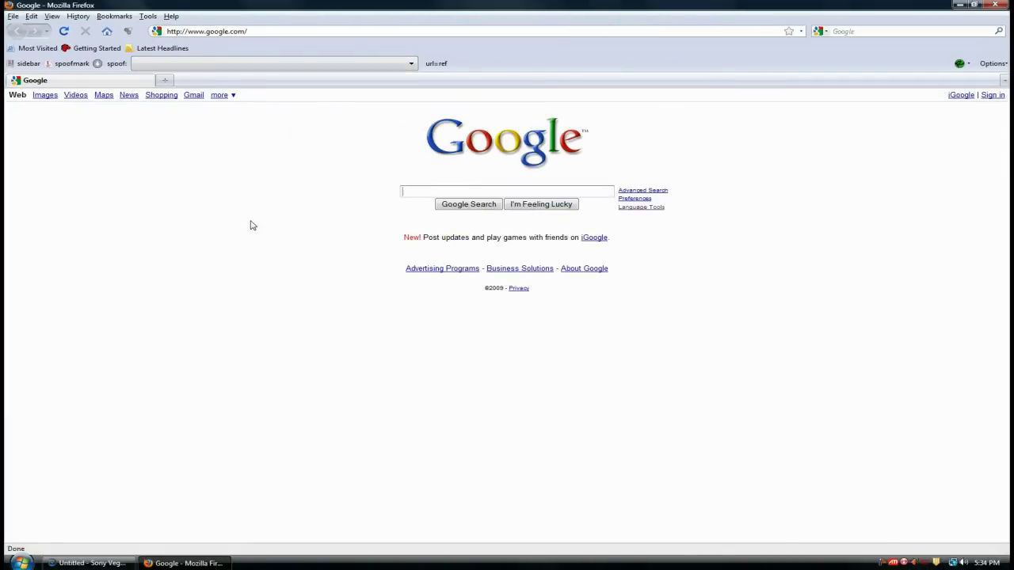
# Search Google for 'blackberry desktop manager' and open the BlackBerry software downloads result
pyautogui.write('blackberr')
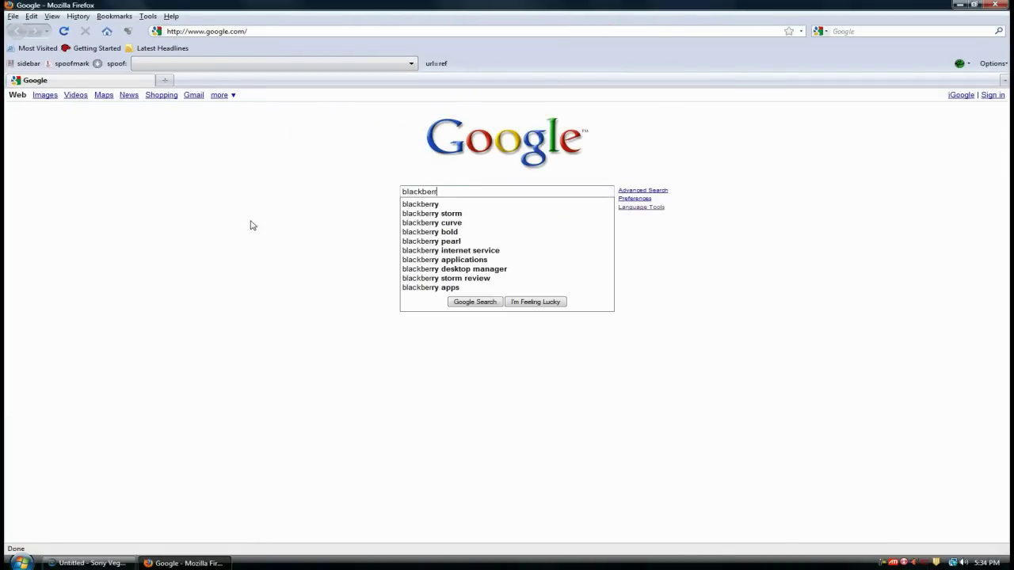
pyautogui.write('y desktop manager')
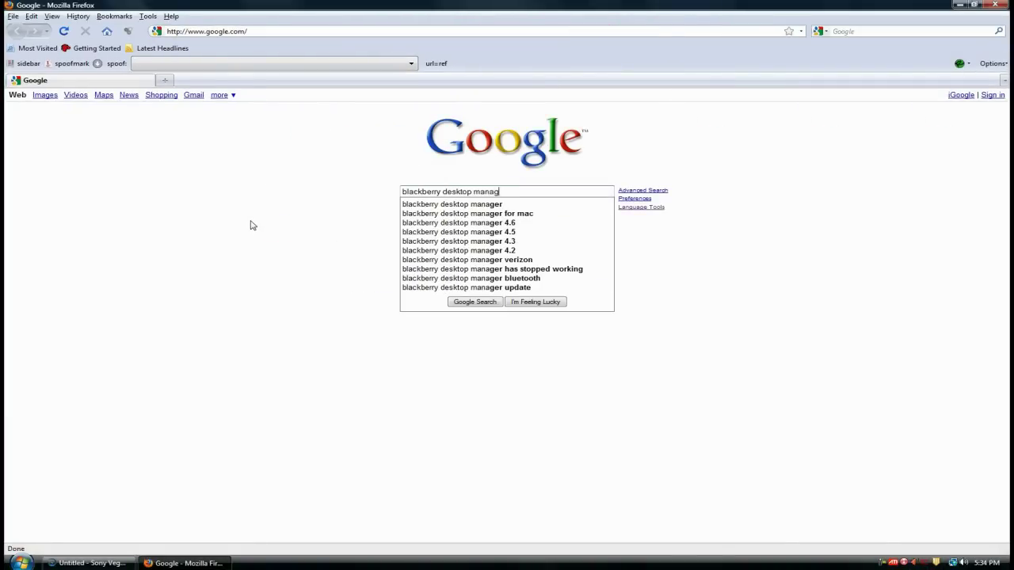
pyautogui.press('Return')
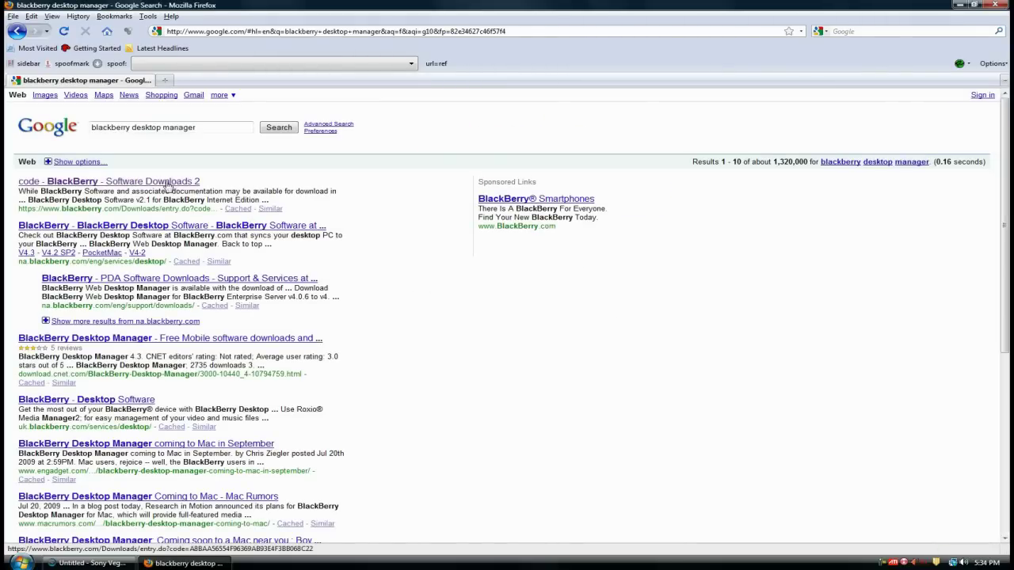
pyautogui.click(153, 184)
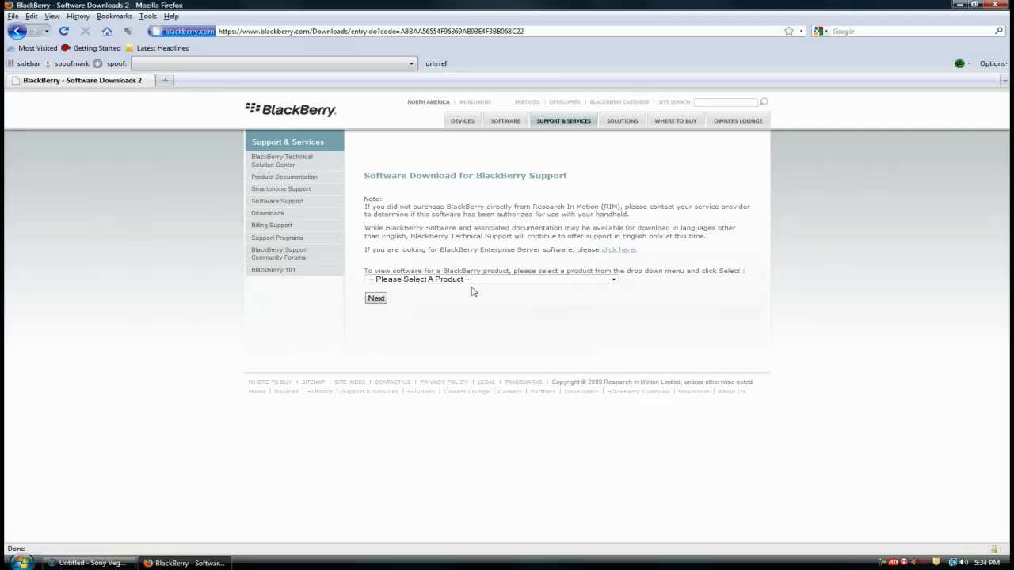
# Choose BlackBerry Desktop Software v5.0 as the product and list its downloads
pyautogui.click(499, 280)
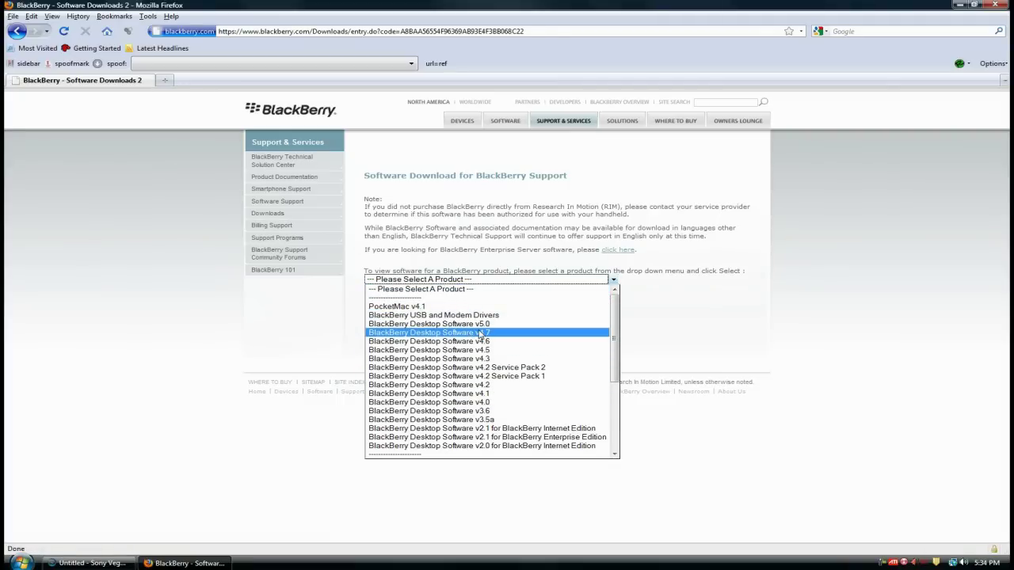
pyautogui.click(476, 324)
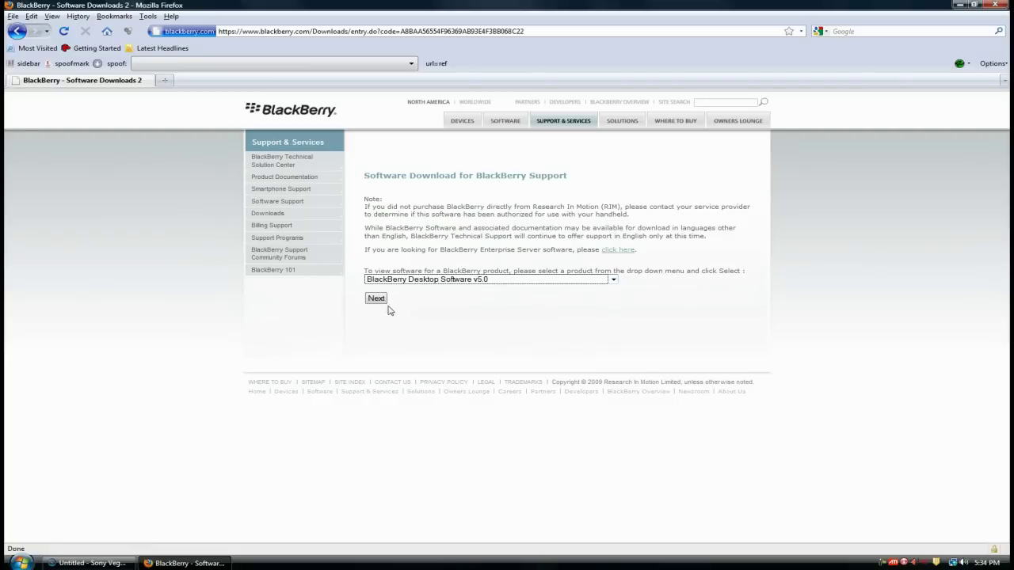
pyautogui.click(377, 299)
# Point out the Without and With Media Manager versions, then close Firefox
pyautogui.scroll(-1, 489, 364)
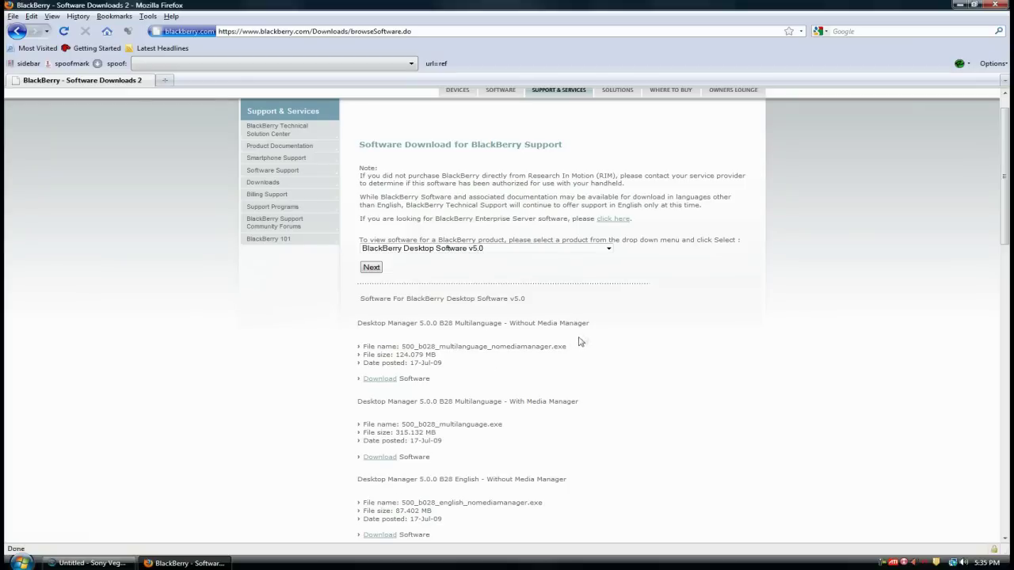
pyautogui.moveTo(590, 323); pyautogui.dragTo(510, 323)
pyautogui.moveTo(507, 402); pyautogui.dragTo(579, 403)
pyautogui.click(554, 418)
pyautogui.moveTo(724, 6); pyautogui.dragTo(626, 123)
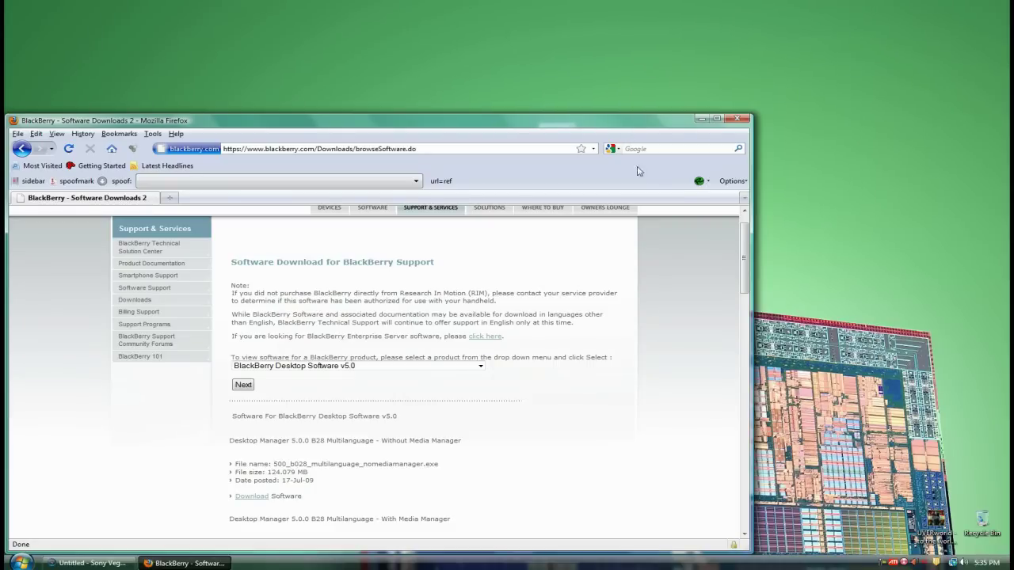
pyautogui.click(737, 118)
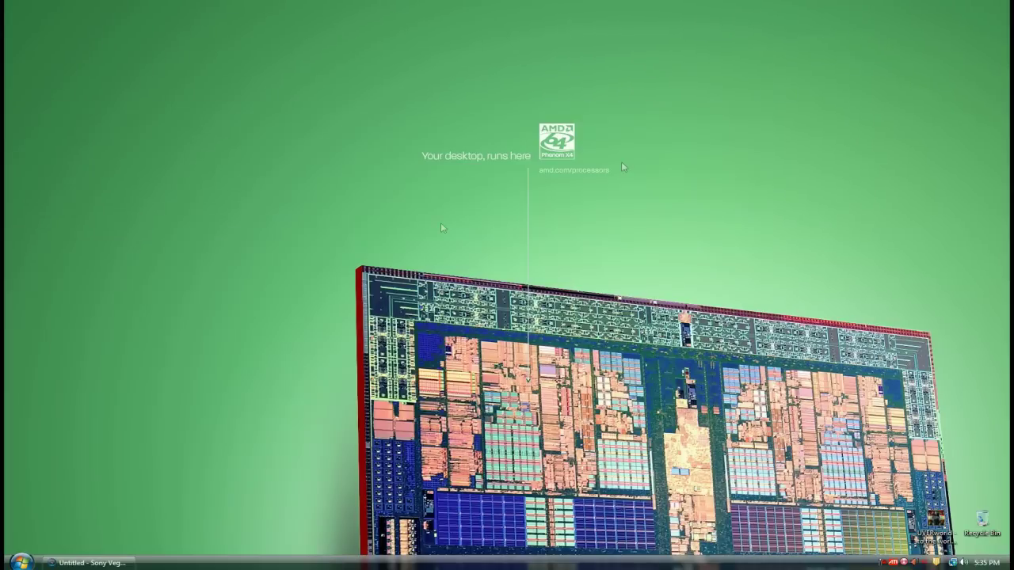
# Restore Vegas and drag 'UVERworld - to the world (SE).mp3' from the desktop into Project Media
pyautogui.rightClick(295, 266)
pyautogui.click(360, 311)
pyautogui.click(98, 562)
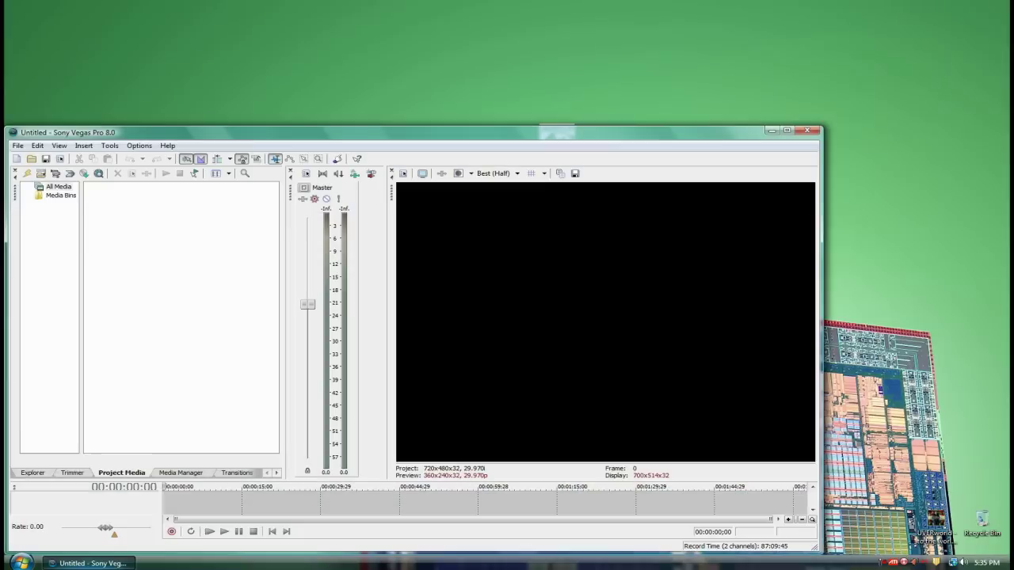
pyautogui.doubleClick(404, 133)
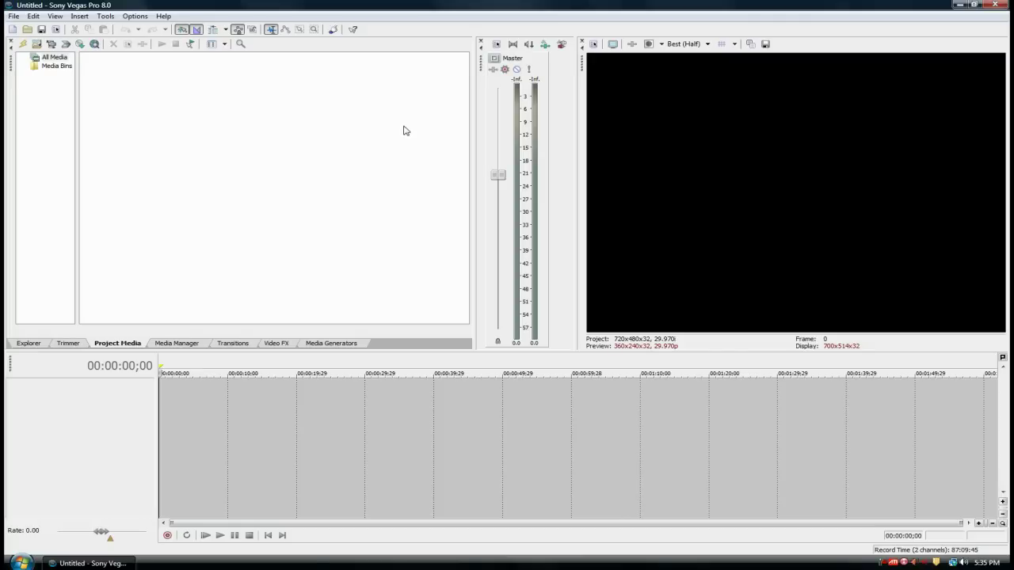
pyautogui.doubleClick(468, 5)
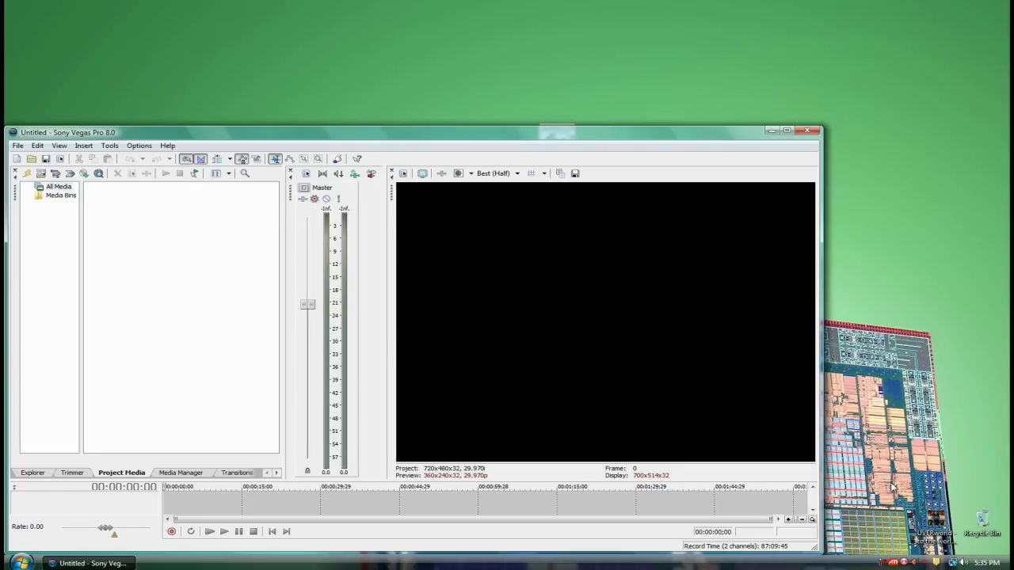
pyautogui.moveTo(934, 519); pyautogui.dragTo(217, 329)
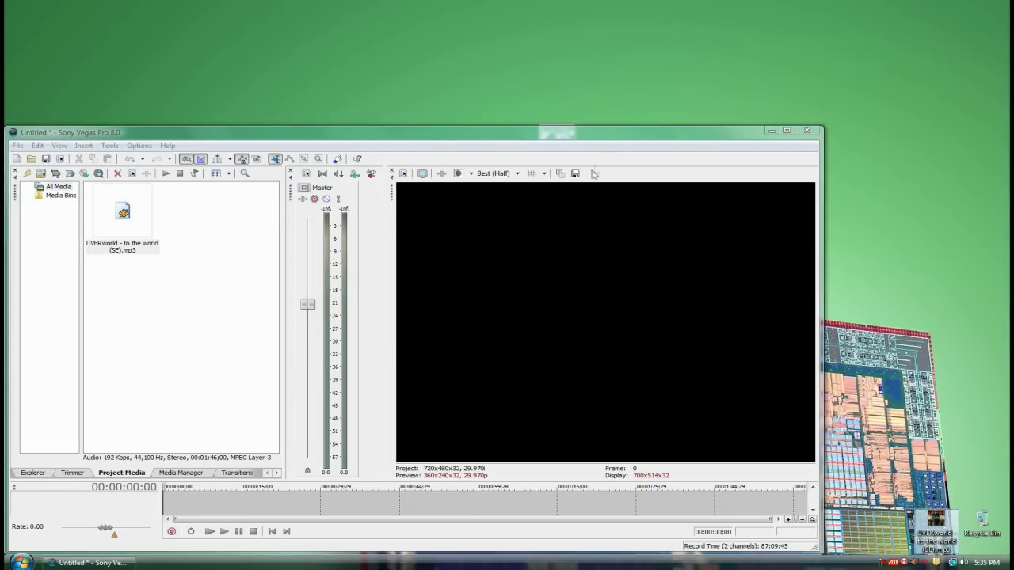
# Drop the UVERworld mp3 onto the timeline as an audio track and select its first ~23 seconds
pyautogui.doubleClick(605, 134)
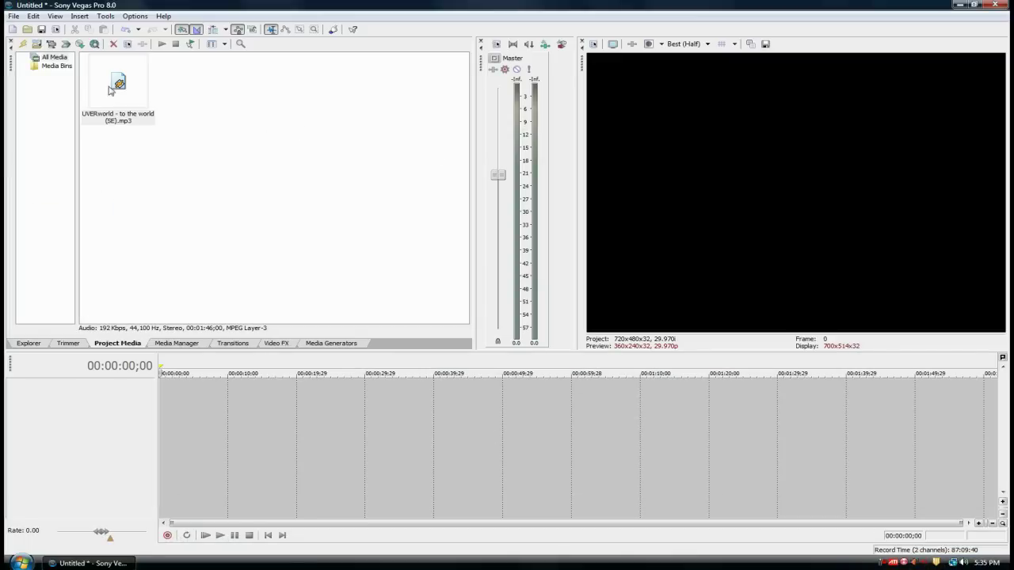
pyautogui.moveTo(111, 91); pyautogui.dragTo(188, 417)
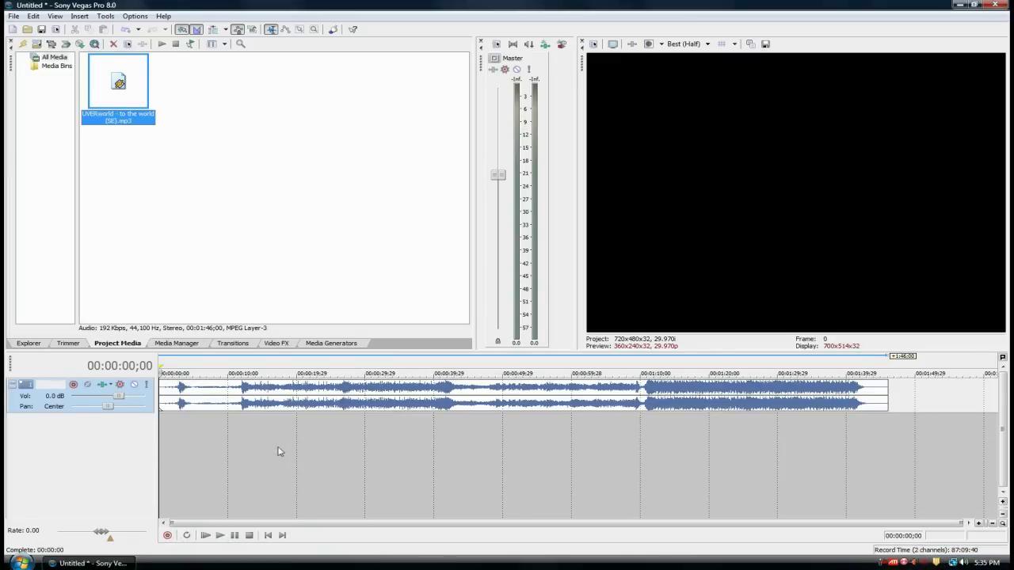
pyautogui.click(240, 427)
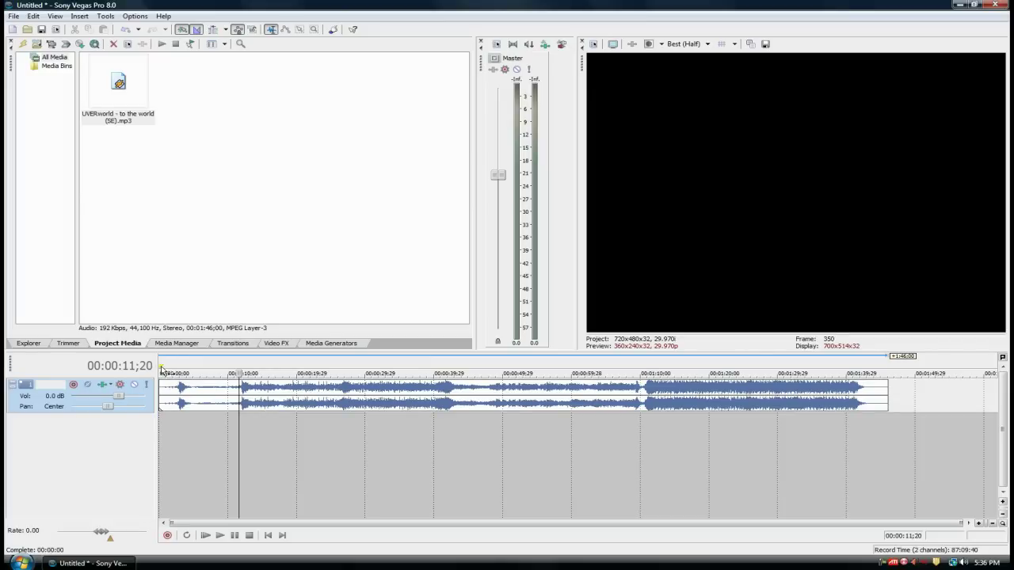
pyautogui.moveTo(161, 368); pyautogui.dragTo(321, 366)
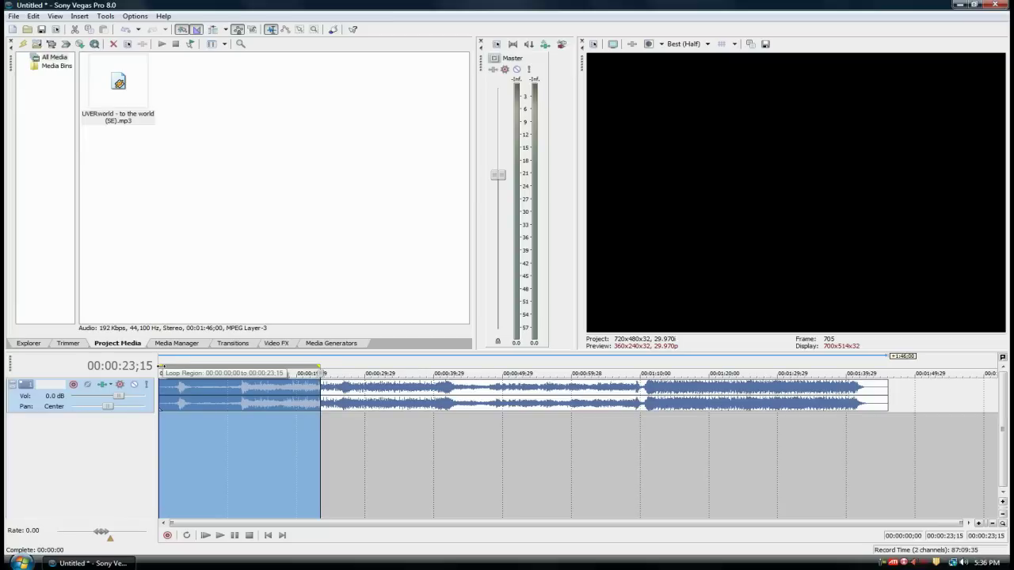
# Set the selection to 00:00:11;20–00:00:23;15 and trim the song to it with Edit > Trim
pyautogui.moveTo(160, 366); pyautogui.dragTo(239, 367)
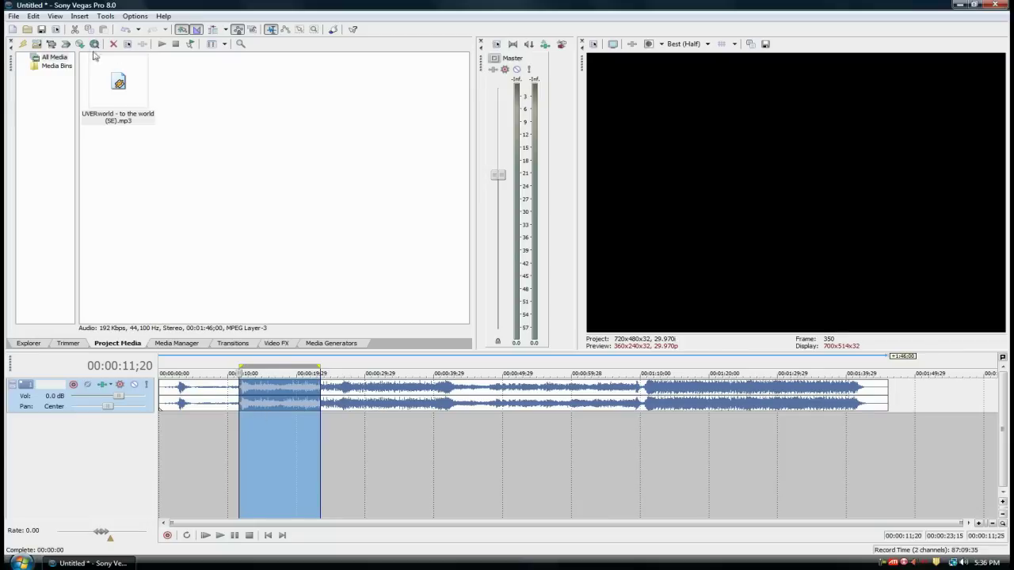
pyautogui.click(33, 16)
pyautogui.click(61, 136)
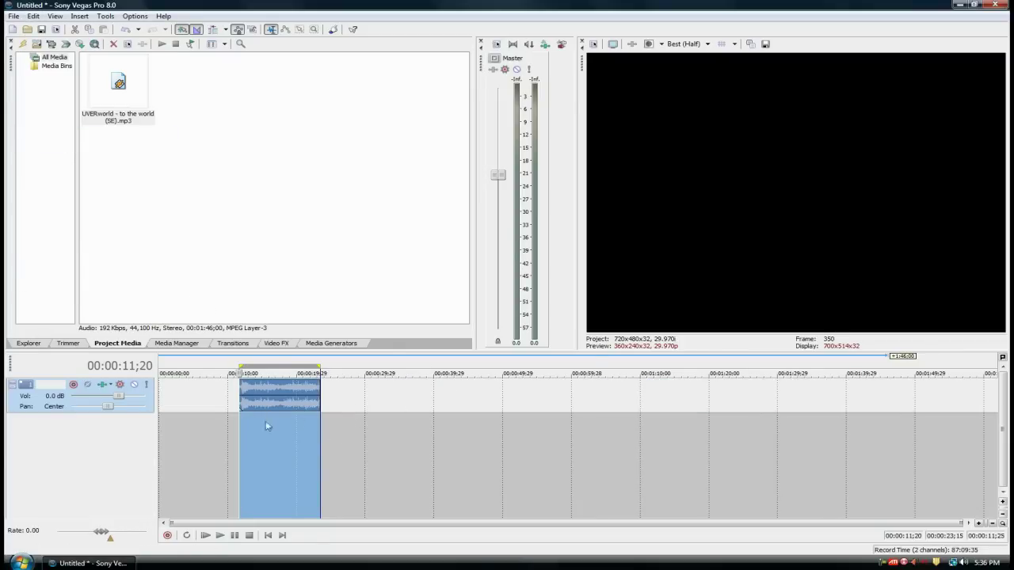
# Move the trimmed clip to 00:00:00;00, fit the loop region to it, and play from the start
pyautogui.click(362, 438)
pyautogui.moveTo(291, 392); pyautogui.dragTo(211, 392)
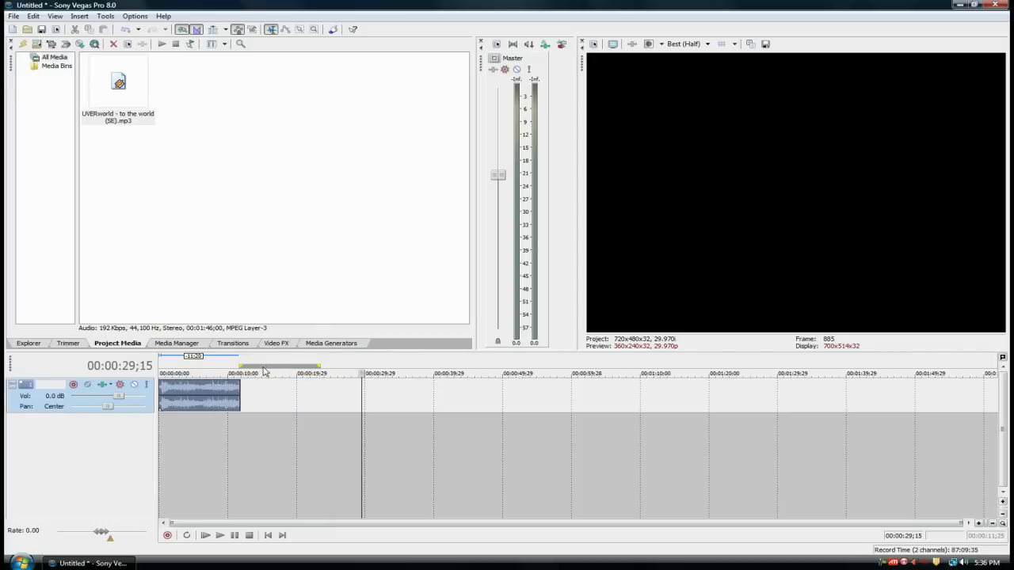
pyautogui.moveTo(265, 365); pyautogui.dragTo(180, 369)
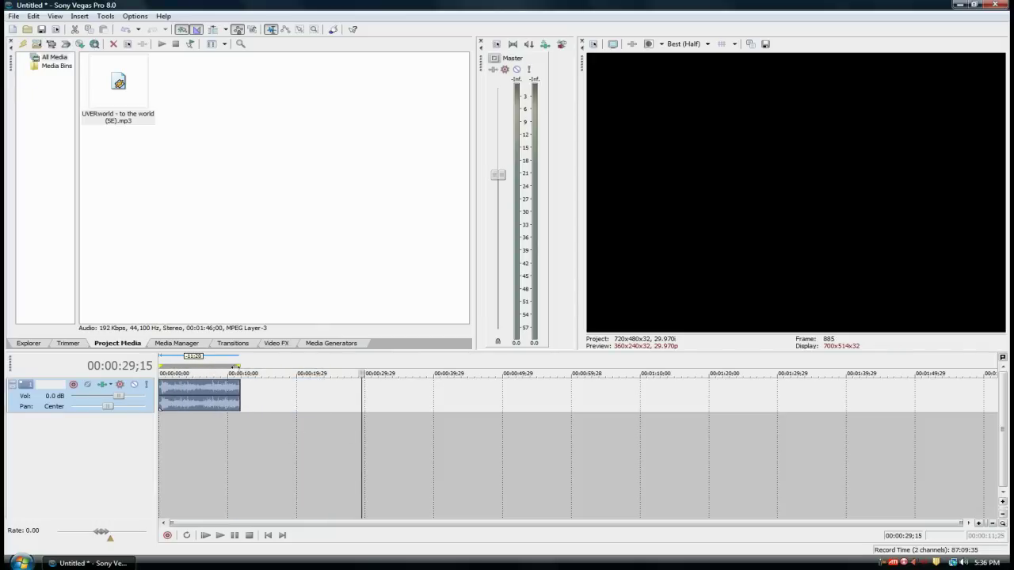
pyautogui.moveTo(238, 366)
pyautogui.mouseDown()
pyautogui.moveTo(204, 368)
pyautogui.moveTo(232, 366)
pyautogui.mouseUp()
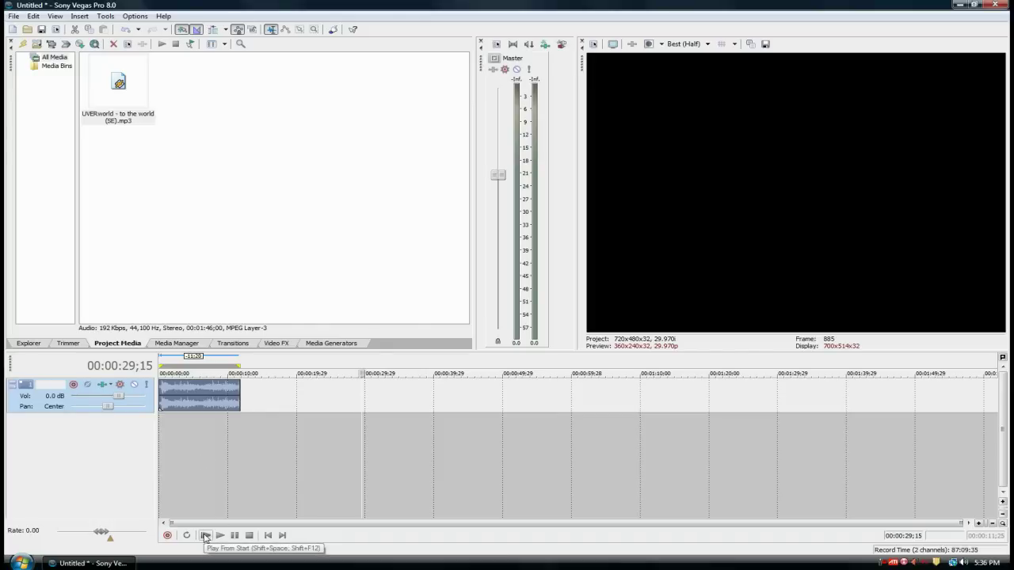
pyautogui.click(205, 536)
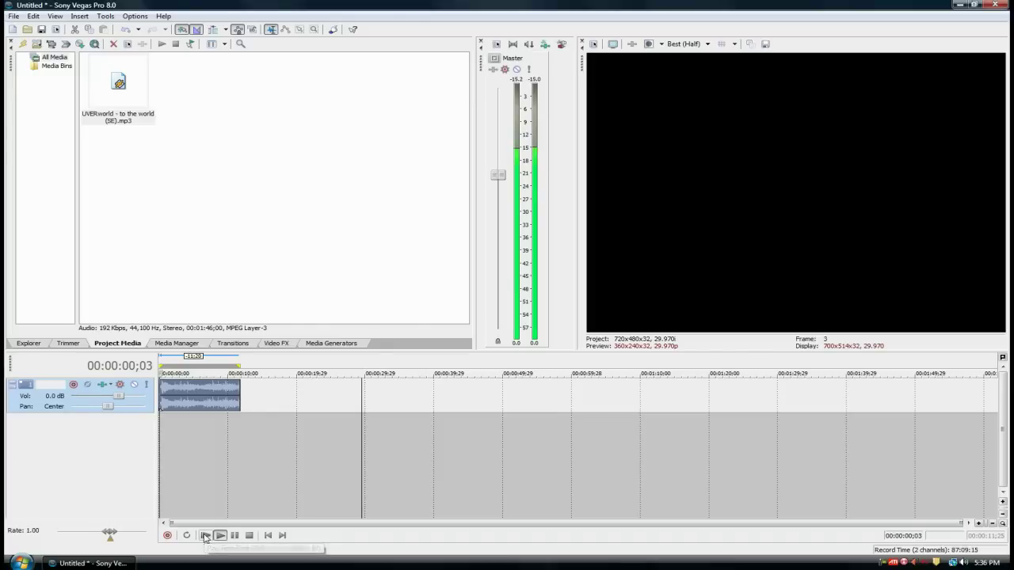
# Stop the preview playback and zoom the timeline in on the clip
pyautogui.click(248, 536)
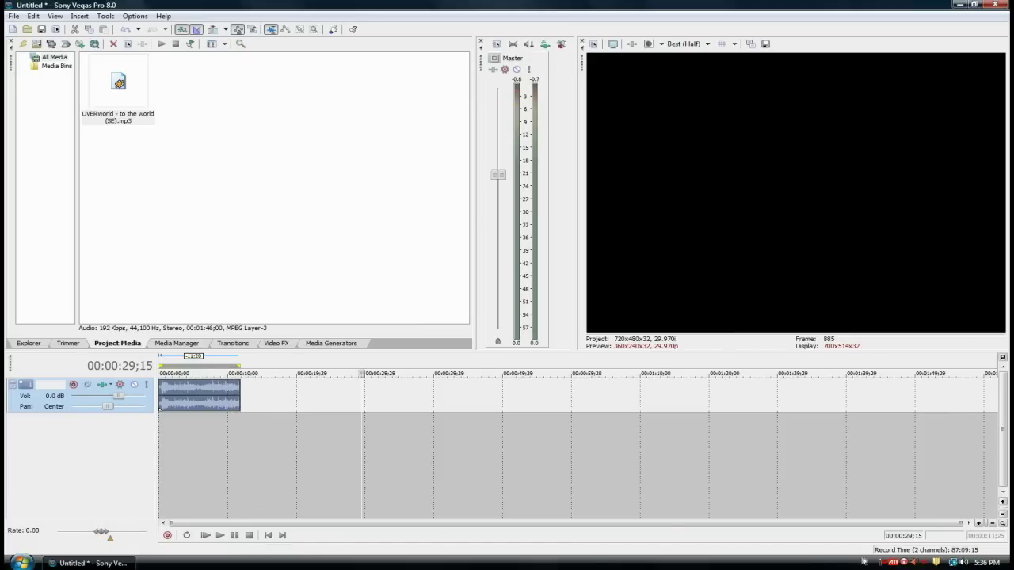
pyautogui.click(979, 524)
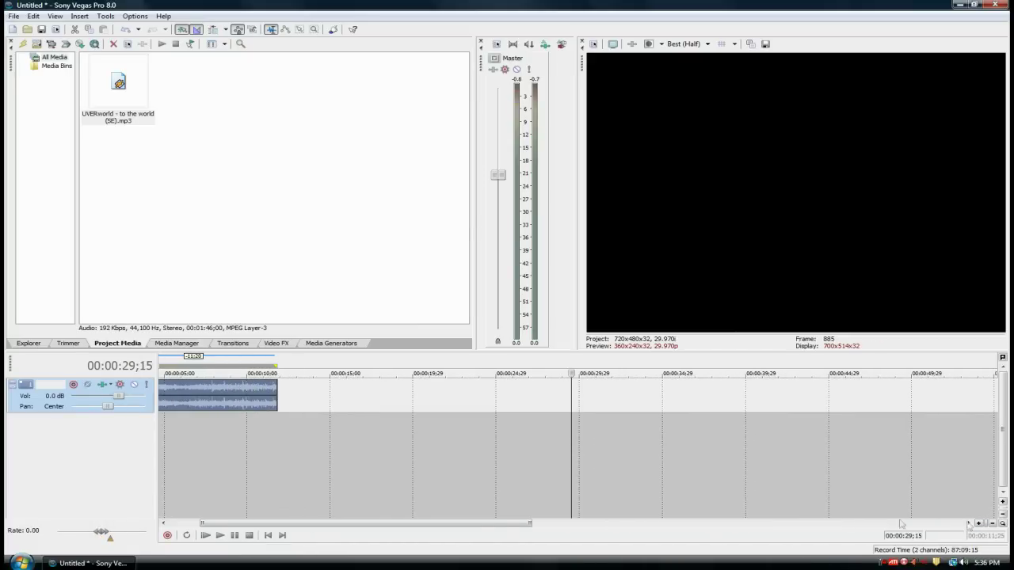
# Drag a roughly 24-frame fade-out onto the clip's end near 00:00:10;18, and nudge its start fade
pyautogui.moveTo(488, 523); pyautogui.dragTo(456, 523)
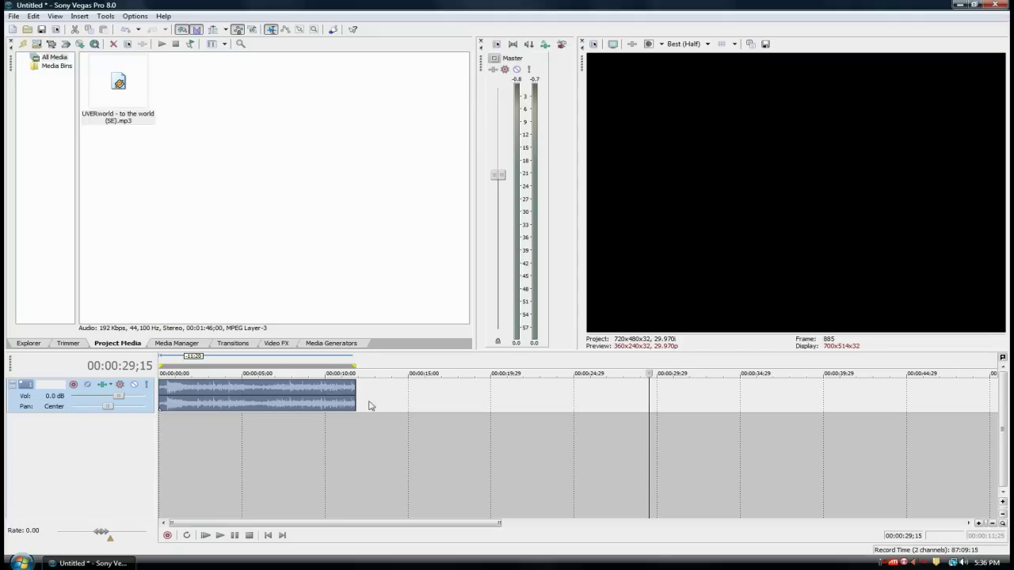
pyautogui.click(335, 431)
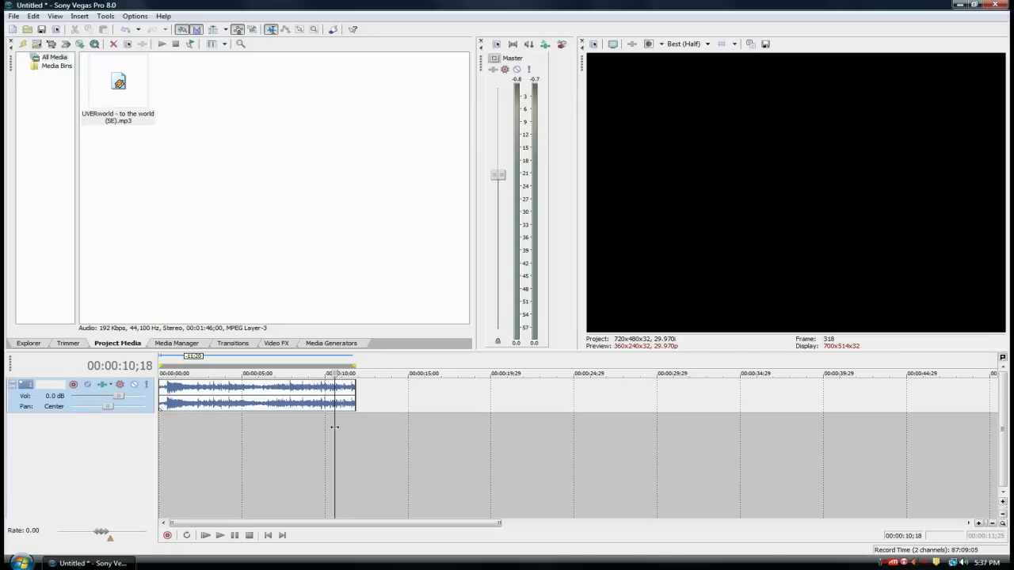
pyautogui.scroll(2, 334, 428)
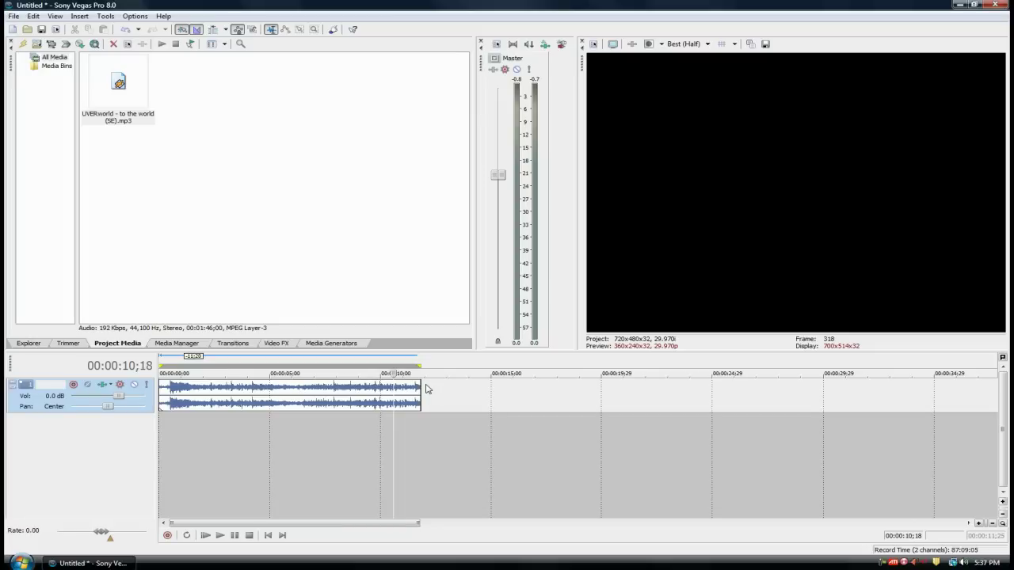
pyautogui.moveTo(425, 381); pyautogui.dragTo(425, 381)
pyautogui.moveTo(420, 381); pyautogui.dragTo(404, 381)
pyautogui.moveTo(157, 382); pyautogui.dragTo(159, 382)
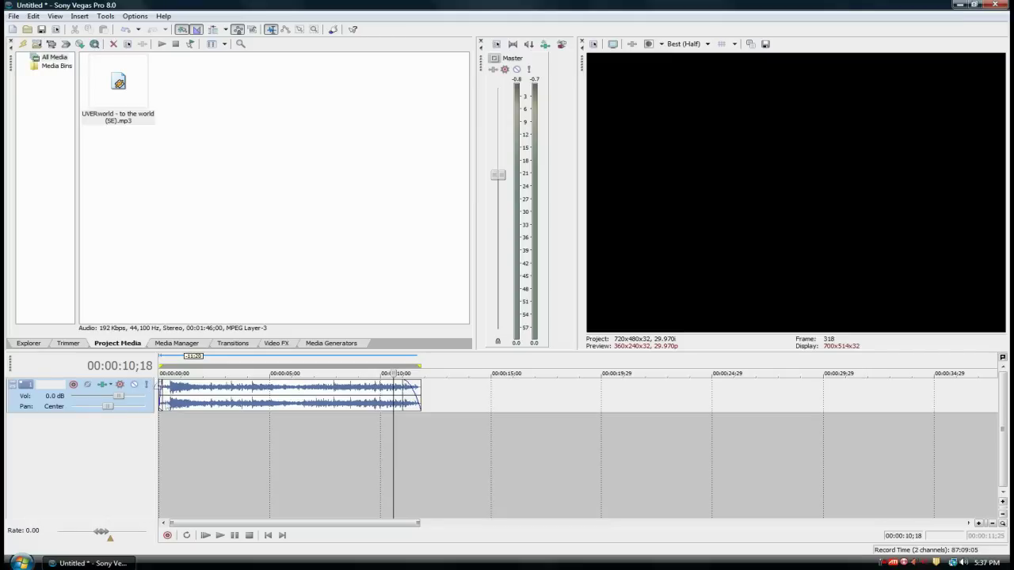
# Play the clip from the start to check the fades, stop, and move the cursor to its end
pyautogui.click(204, 535)
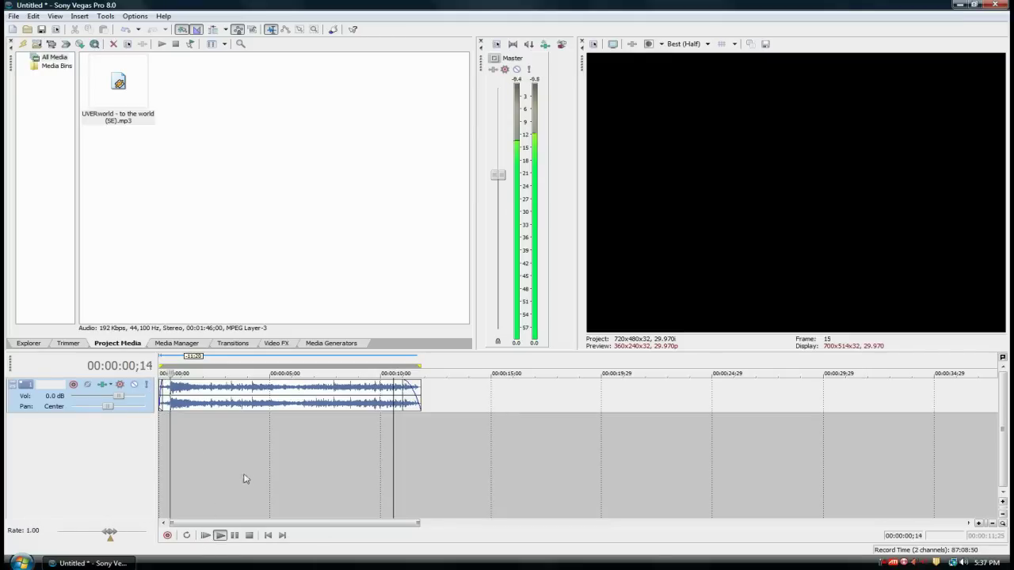
pyautogui.click(249, 535)
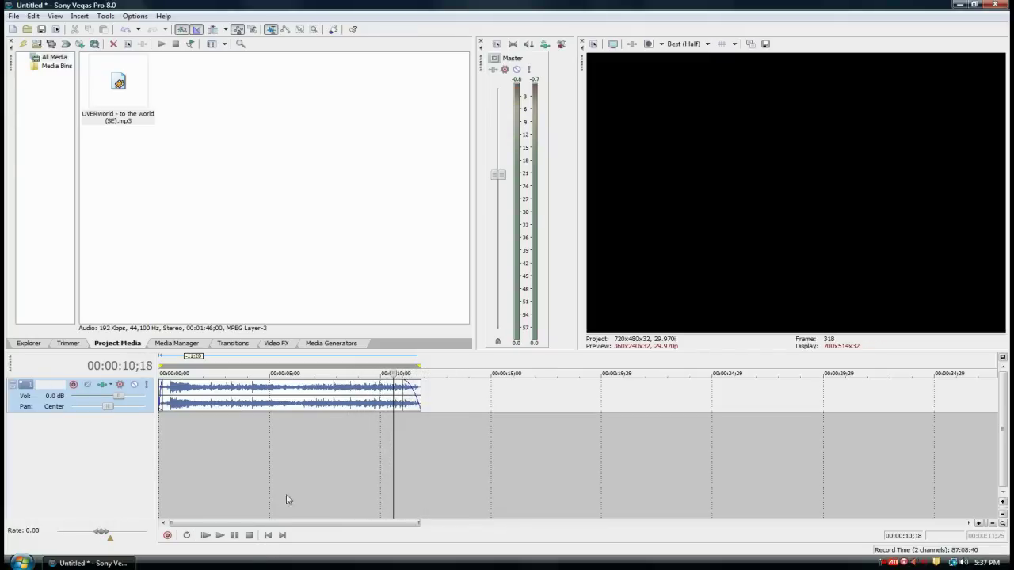
pyautogui.click(420, 430)
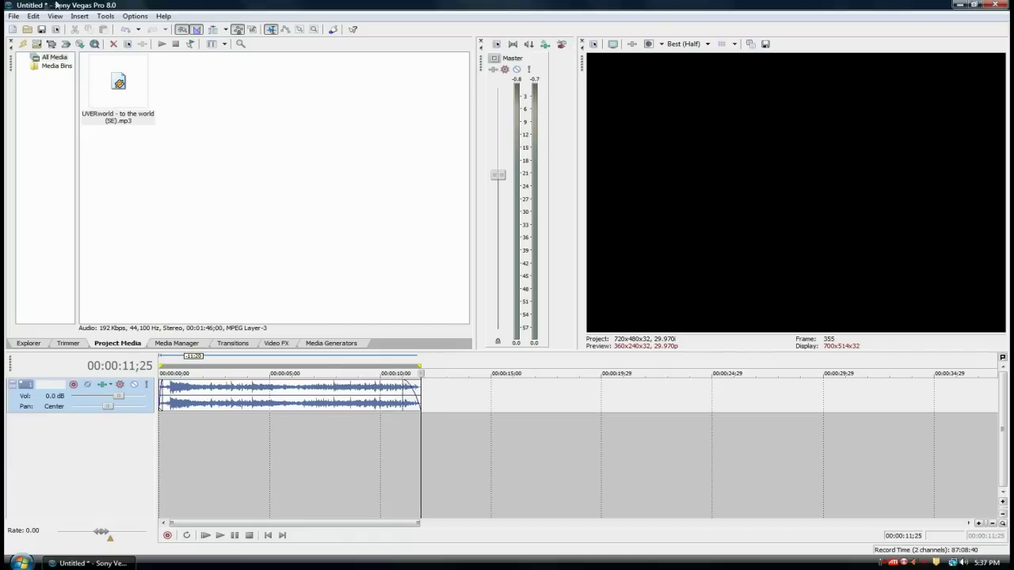
# Start File > Render As and rename the output file to Ringtone
pyautogui.click(14, 16)
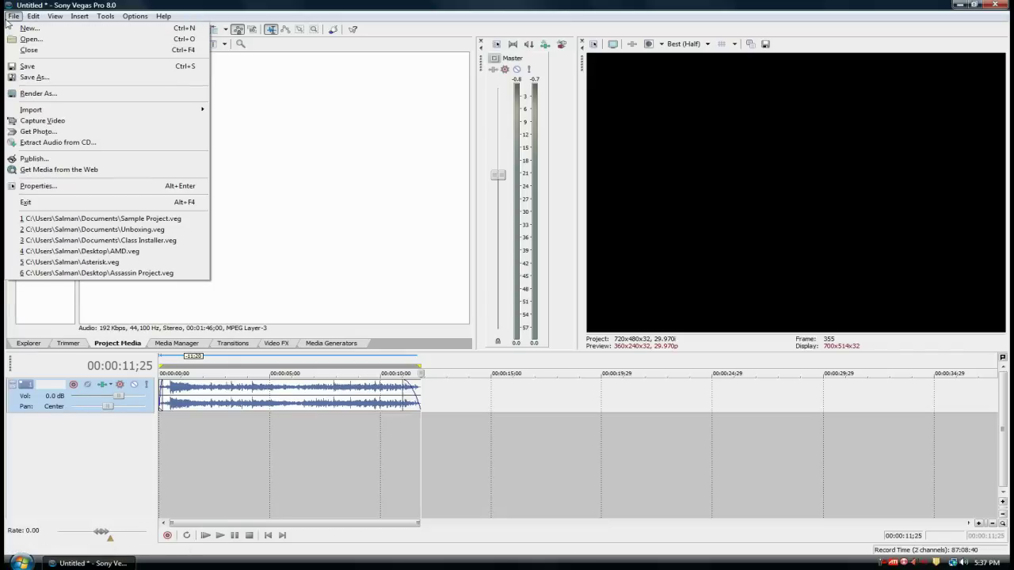
pyautogui.click(41, 93)
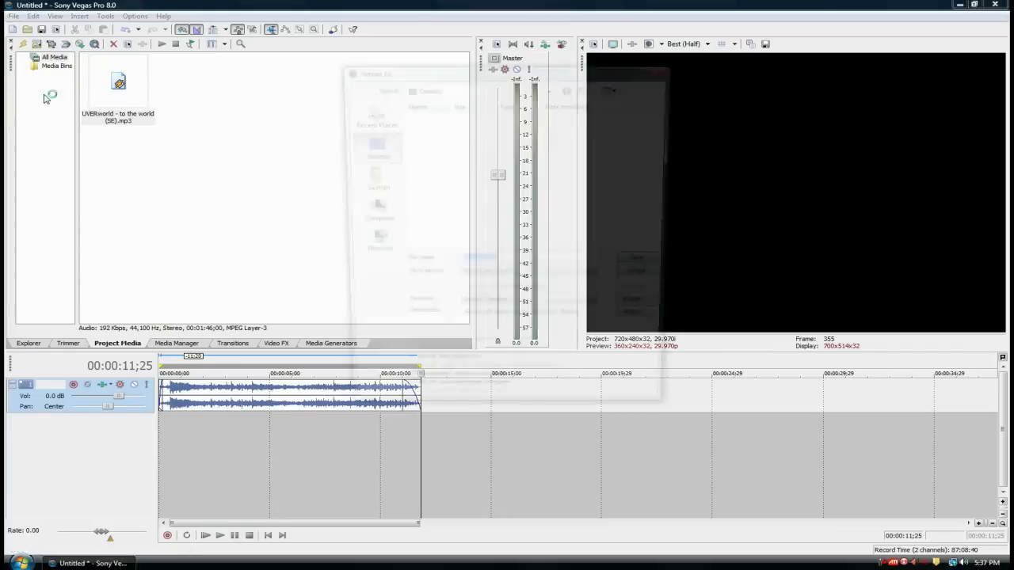
pyautogui.moveTo(478, 265); pyautogui.dragTo(435, 264)
pyautogui.write('Ringtone.mp3')
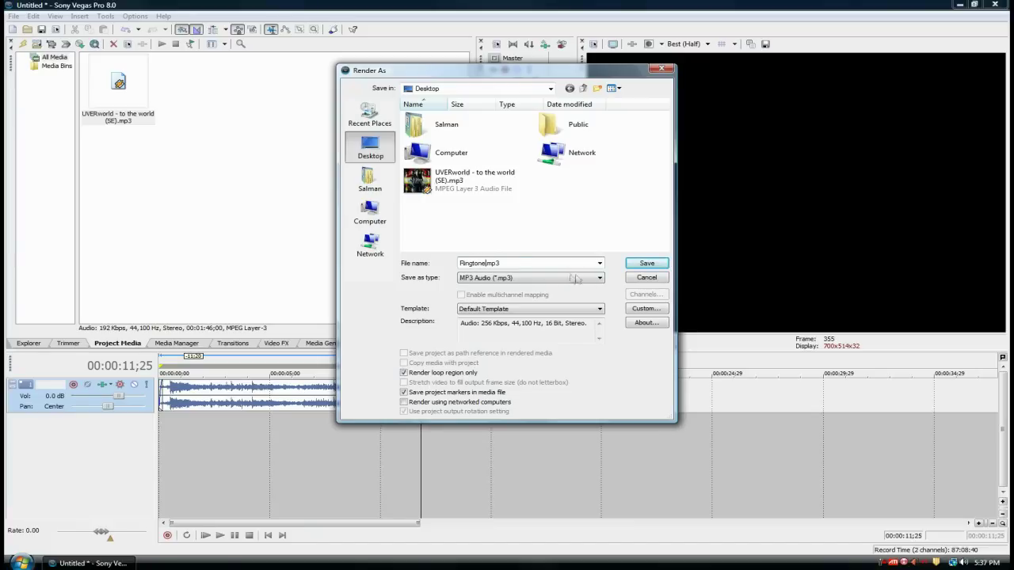
# Keep MP3 Audio as the format and pick the 128 Kbps, CD Quality Audio template
pyautogui.click(601, 279)
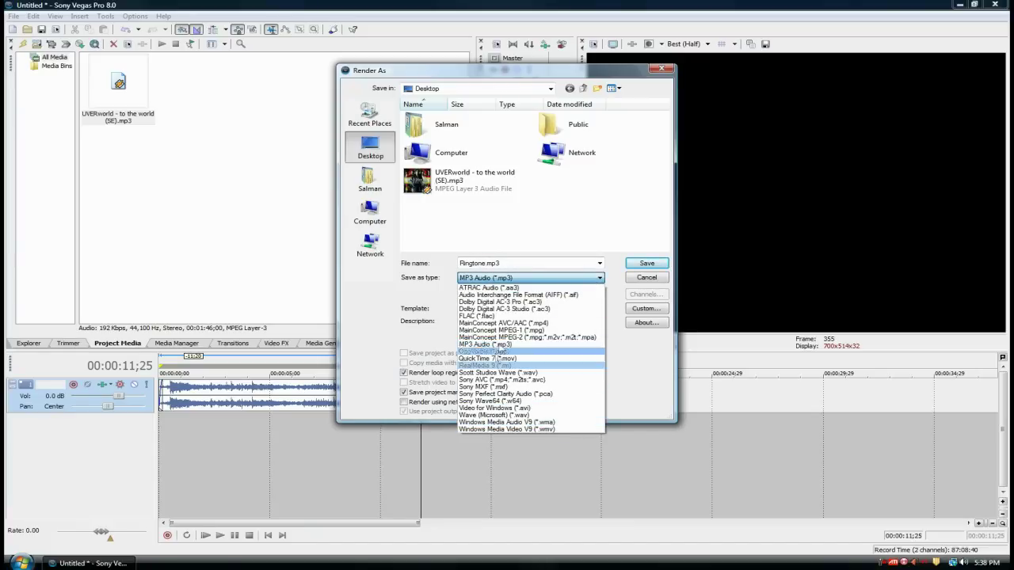
pyautogui.click(503, 345)
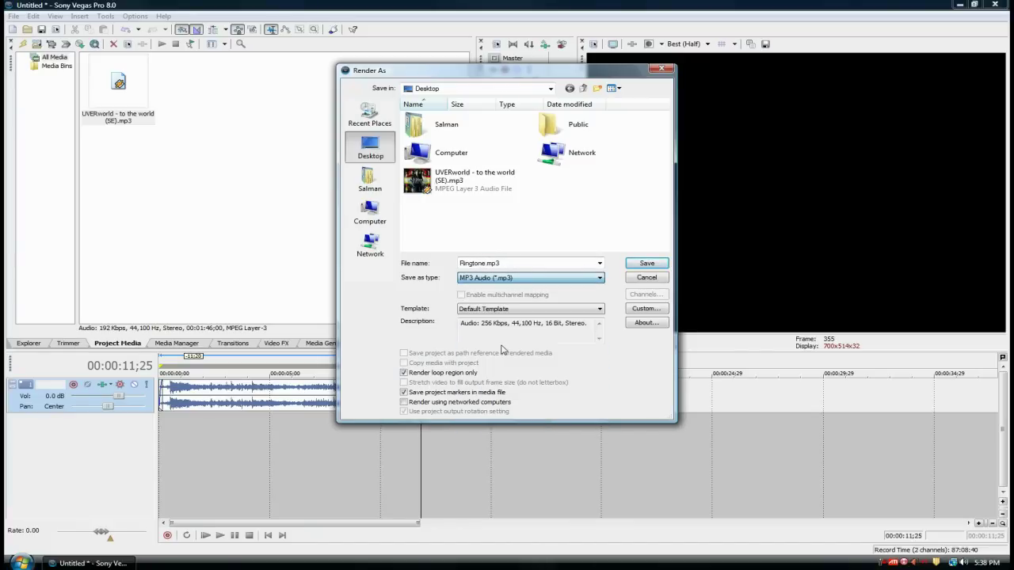
pyautogui.click(583, 280)
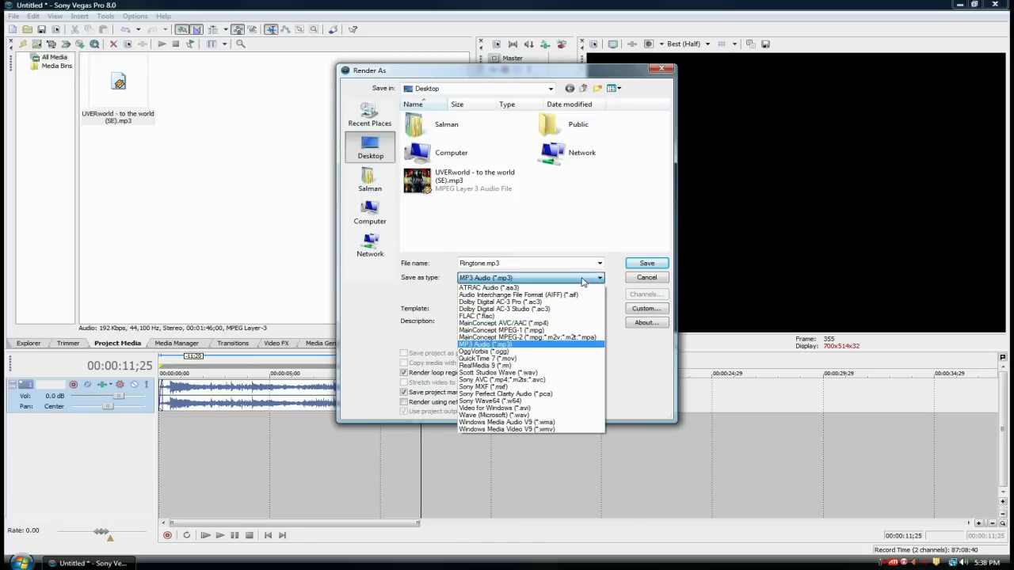
pyautogui.click(584, 280)
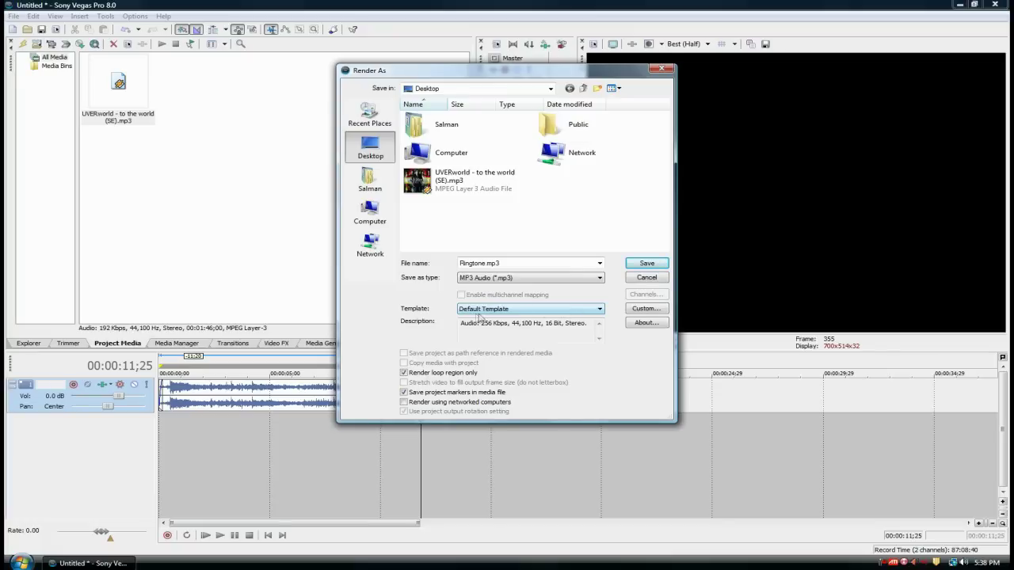
pyautogui.click(602, 310)
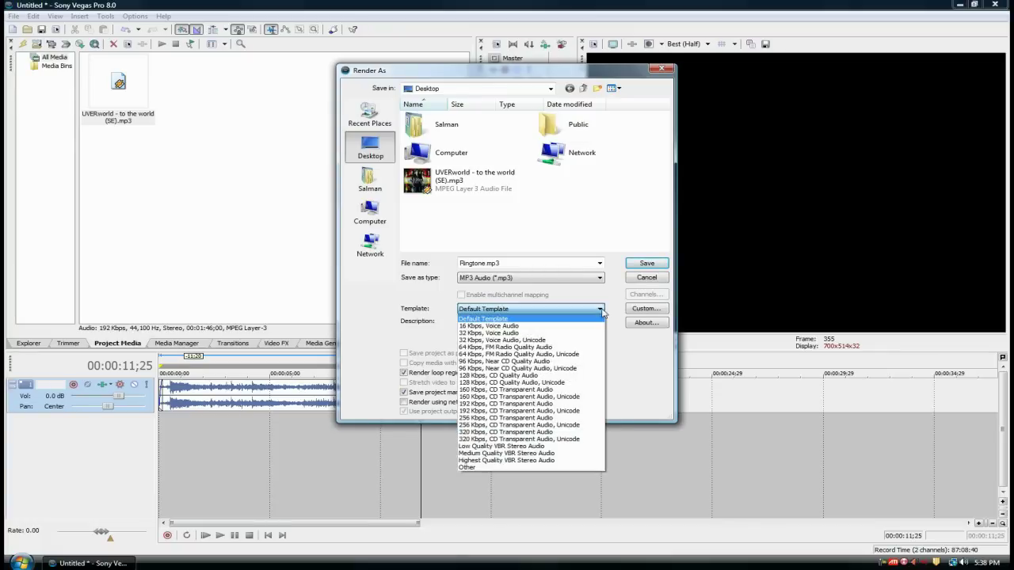
pyautogui.click(535, 376)
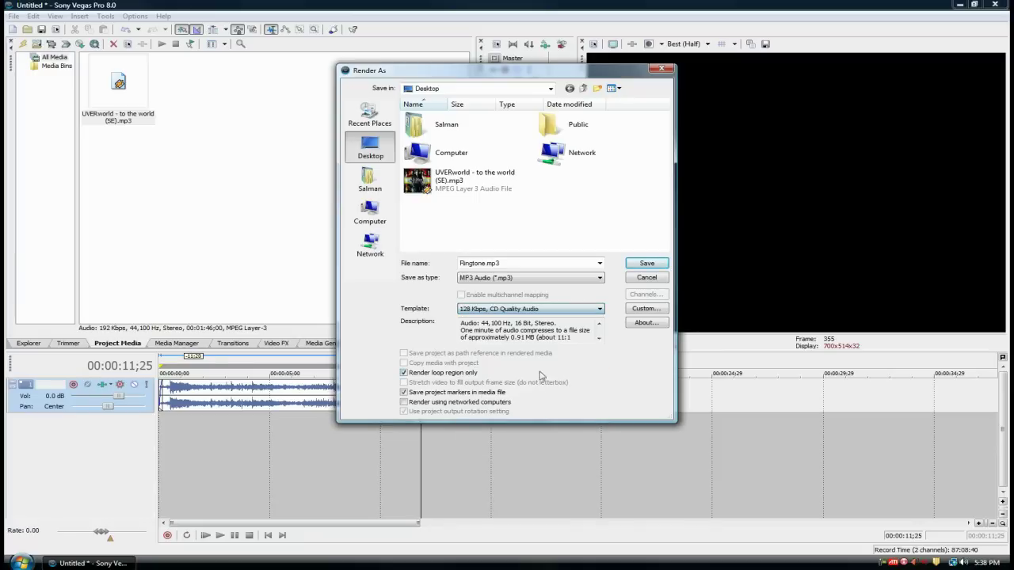
# Customize the MP3 preset to 96 Kbps, 44,100 Hz, Medium quality, plain Stereo encoding
pyautogui.click(646, 308)
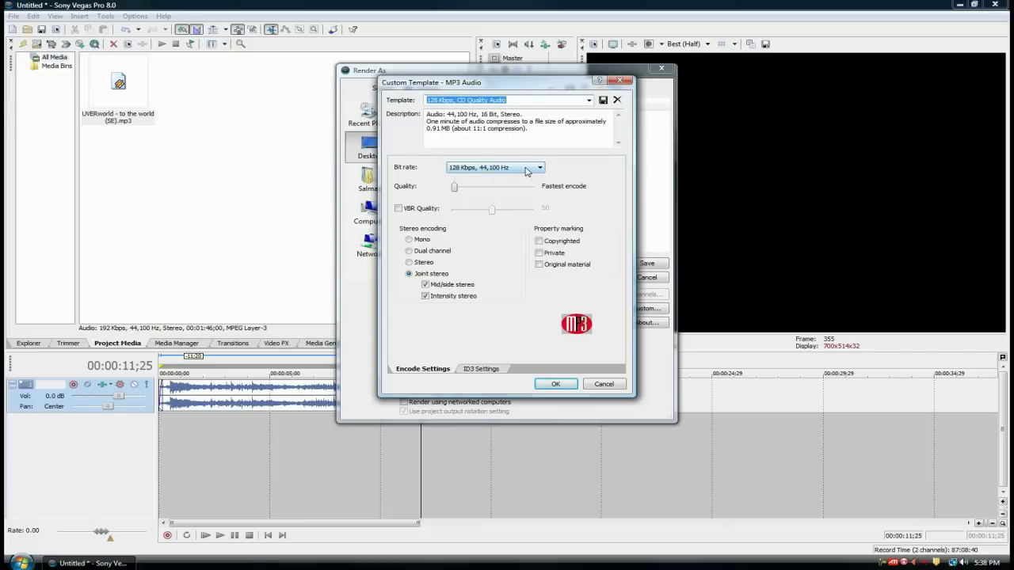
pyautogui.click(527, 170)
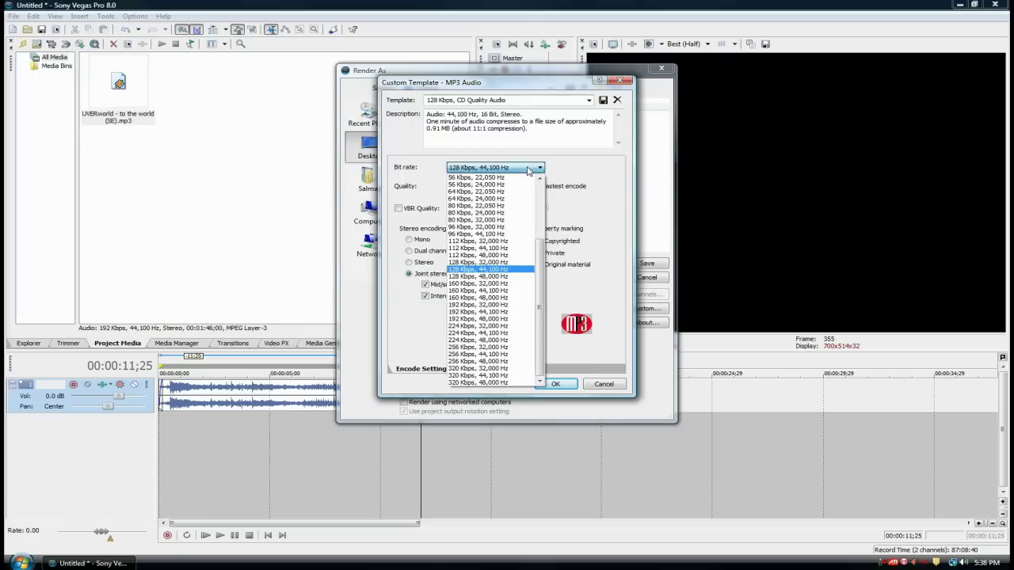
pyautogui.click(507, 236)
pyautogui.click(464, 193)
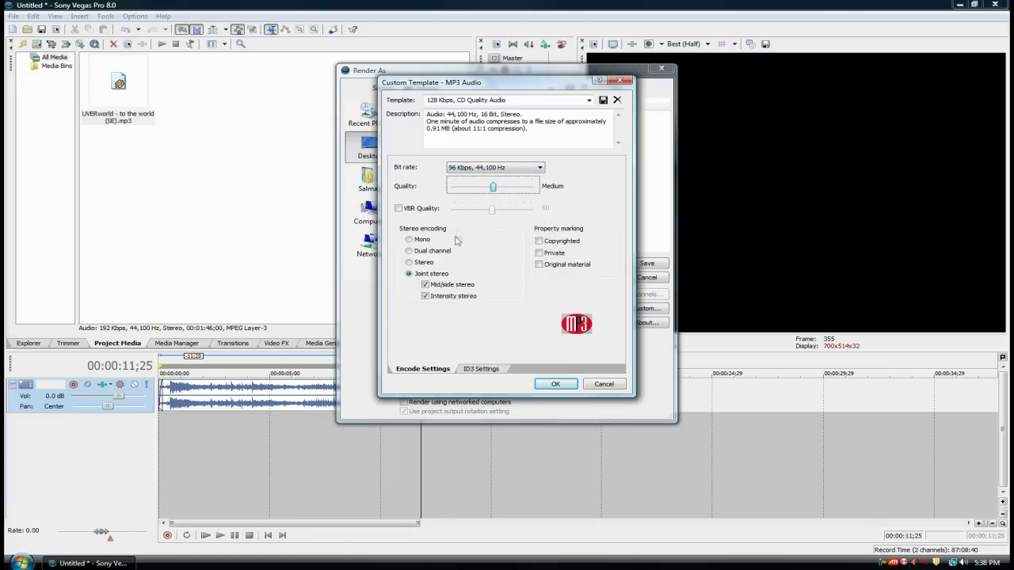
pyautogui.click(408, 262)
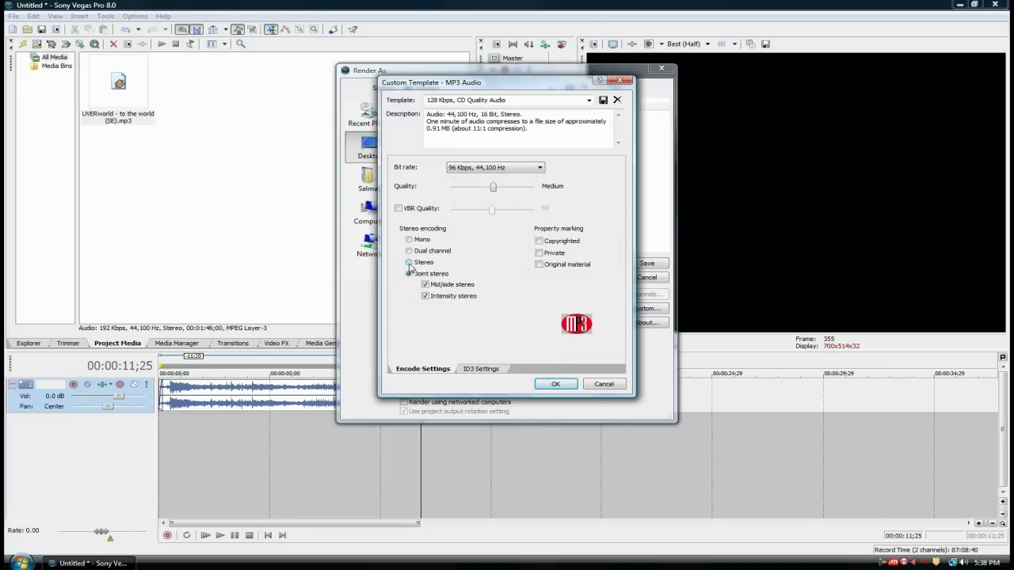
pyautogui.click(483, 369)
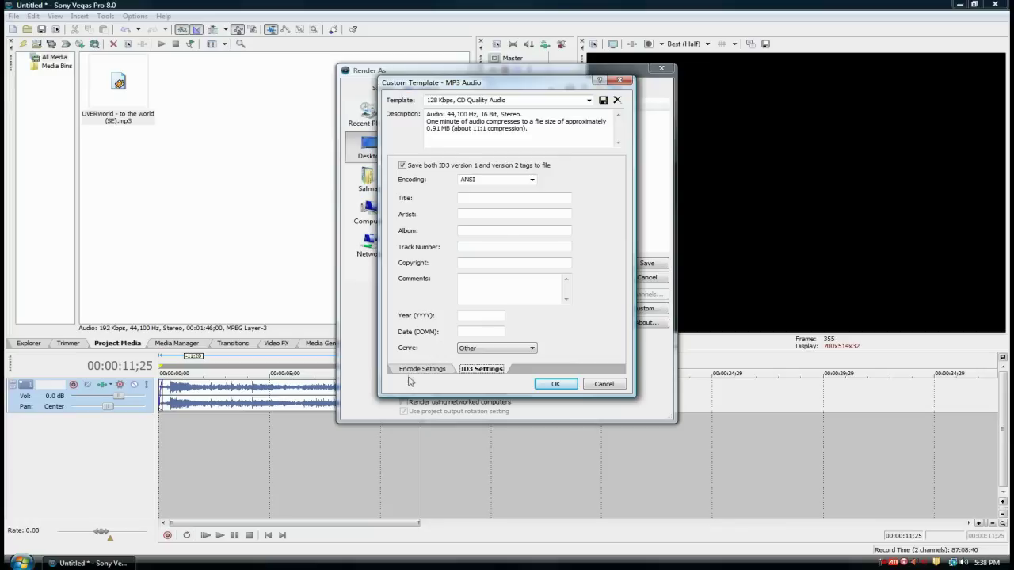
pyautogui.click(422, 370)
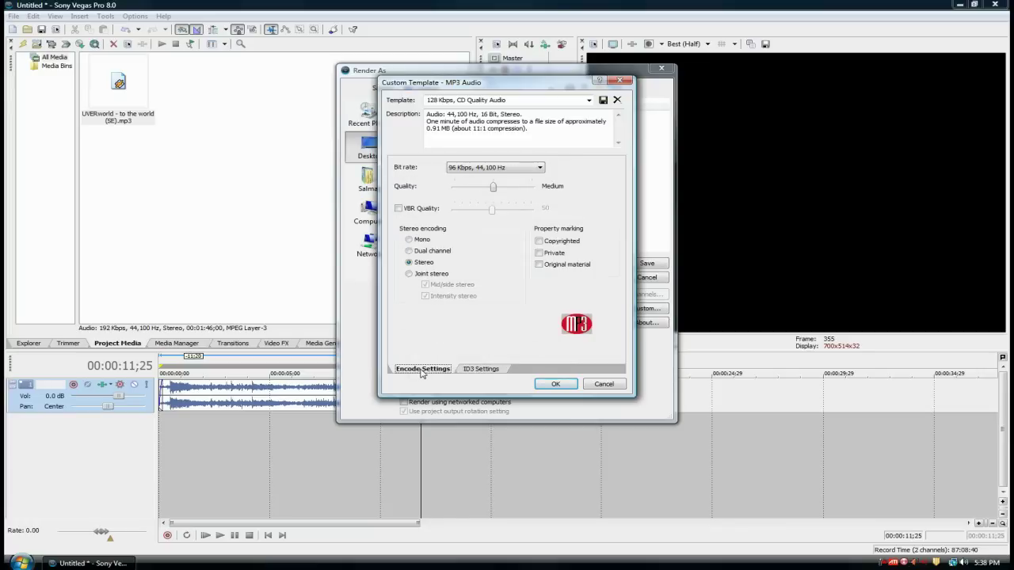
pyautogui.click(552, 386)
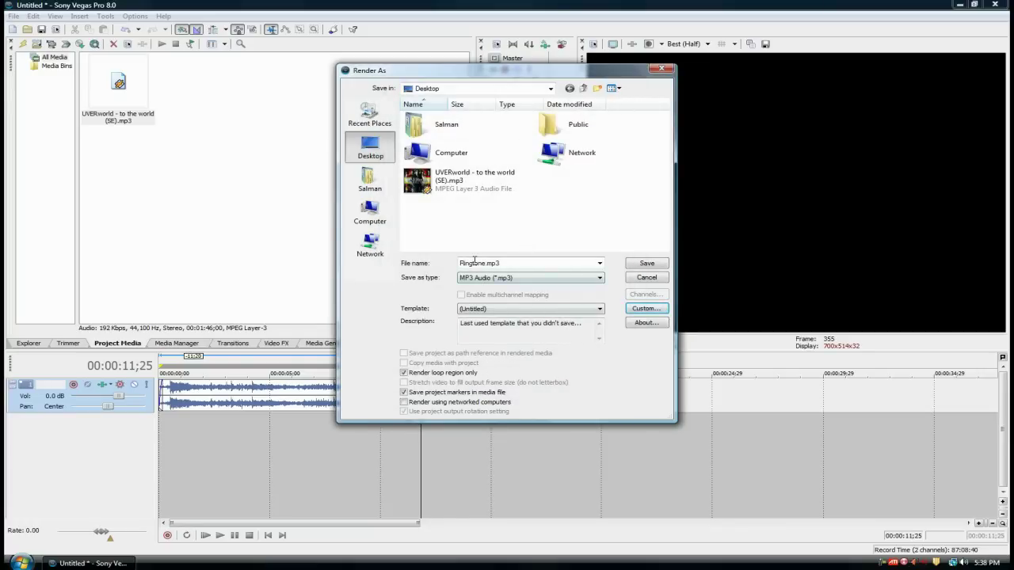
# Render the clip to Ringtone.mp3, close the completion notice, and show the desktop
pyautogui.click(644, 266)
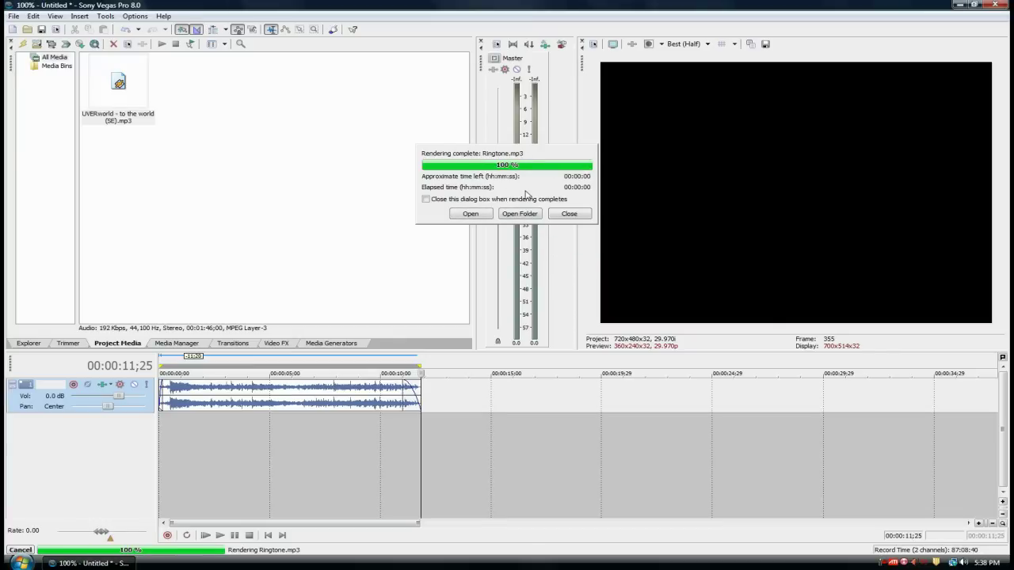
pyautogui.click(569, 215)
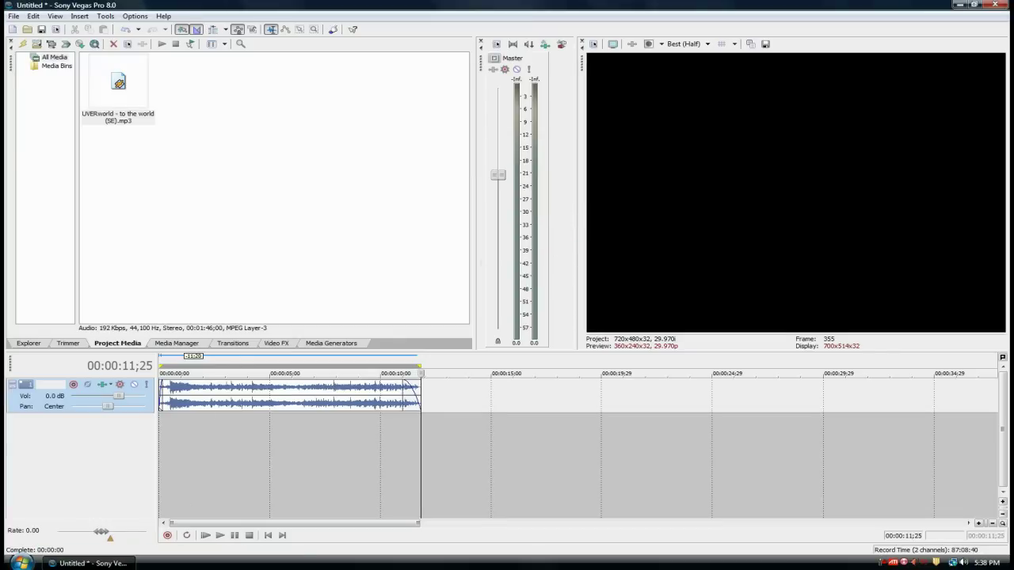
pyautogui.press('super+d')
# Select Ringtone.mp3 on the desktop to reveal its 141 KB size and 00:00:11 length
pyautogui.click(27, 60)
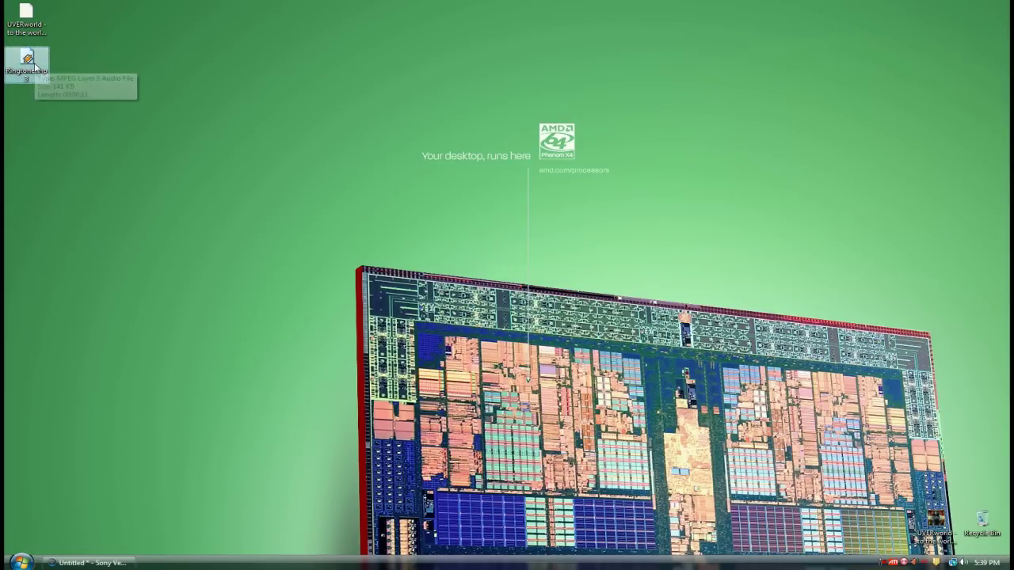
# Restore Vegas and start Render As with the 96 Kbps, Near CD Quality Audio template
pyautogui.click(87, 562)
pyautogui.click(11, 17)
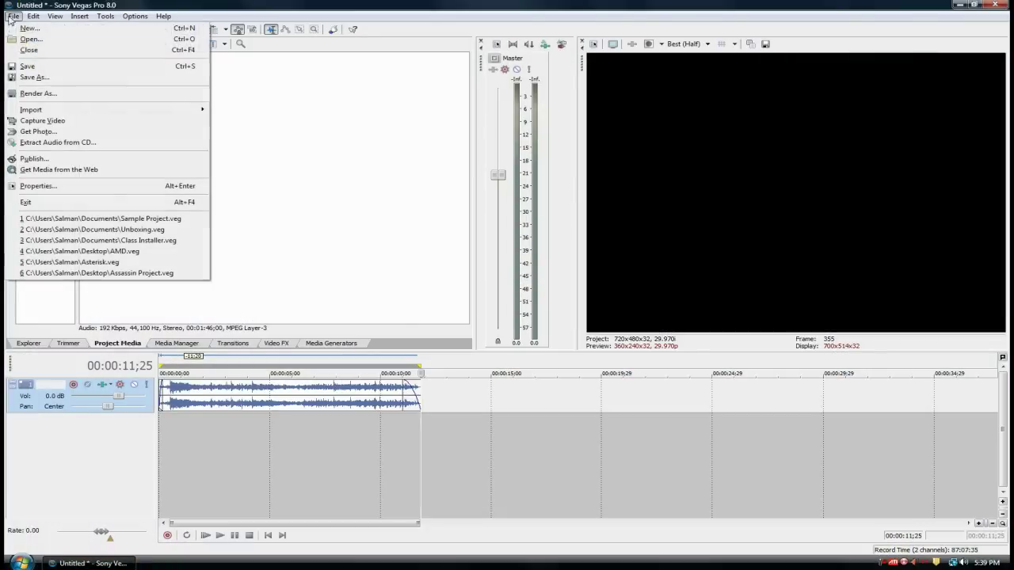
pyautogui.click(38, 99)
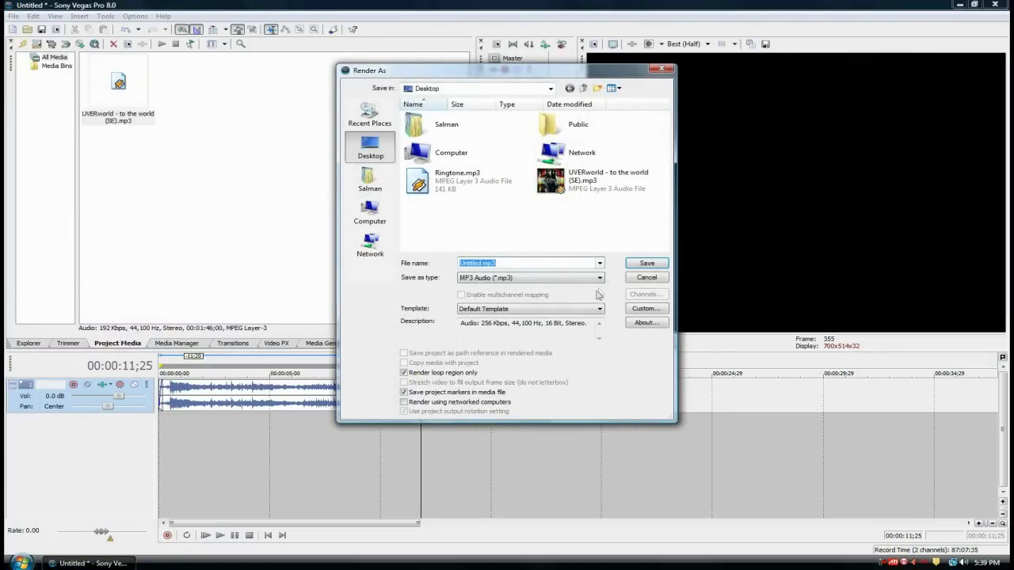
pyautogui.click(599, 308)
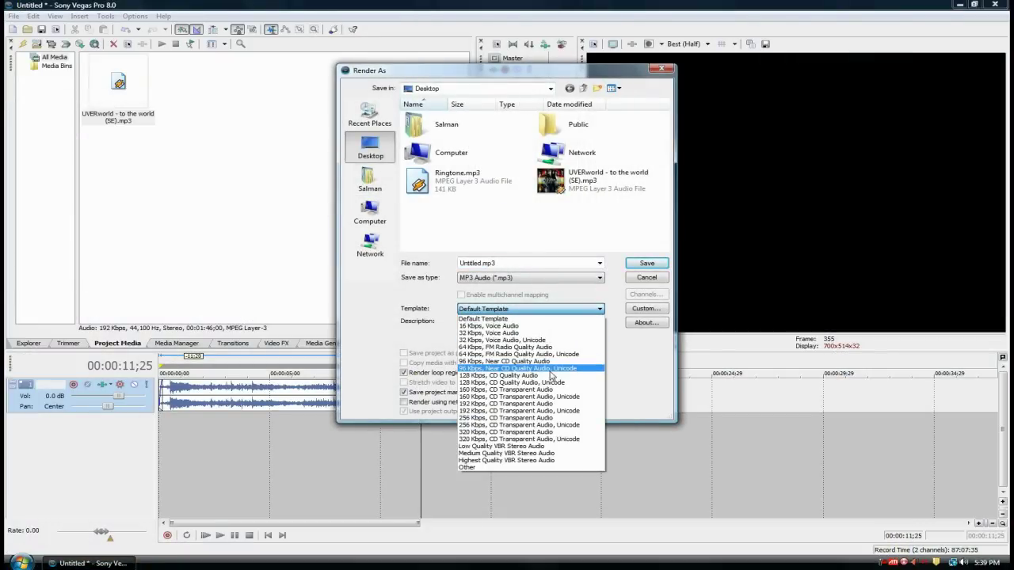
pyautogui.click(550, 363)
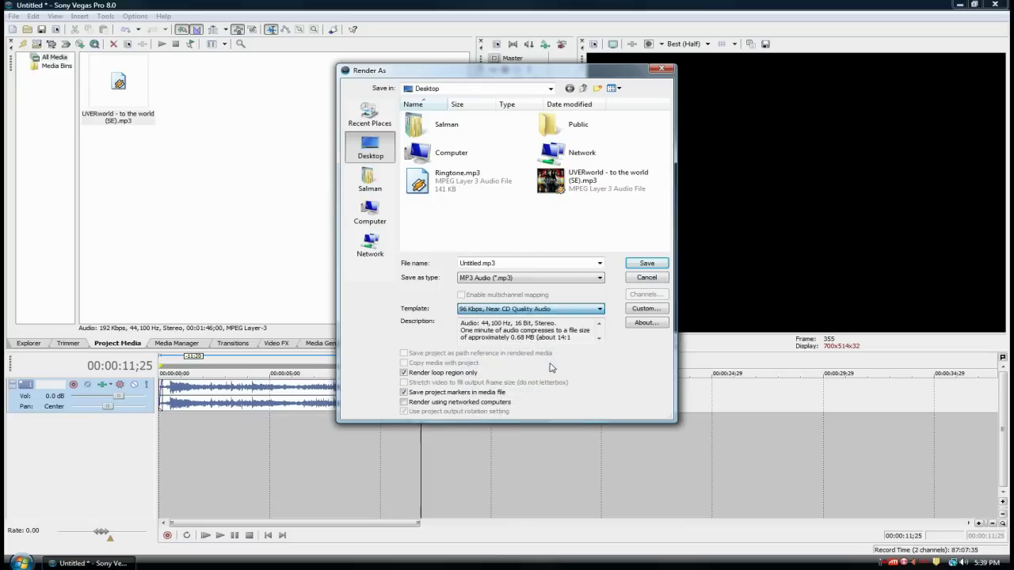
# Customize encoding to 80 Kbps, 32,000 Hz, Medium quality and plain Stereo
pyautogui.click(648, 310)
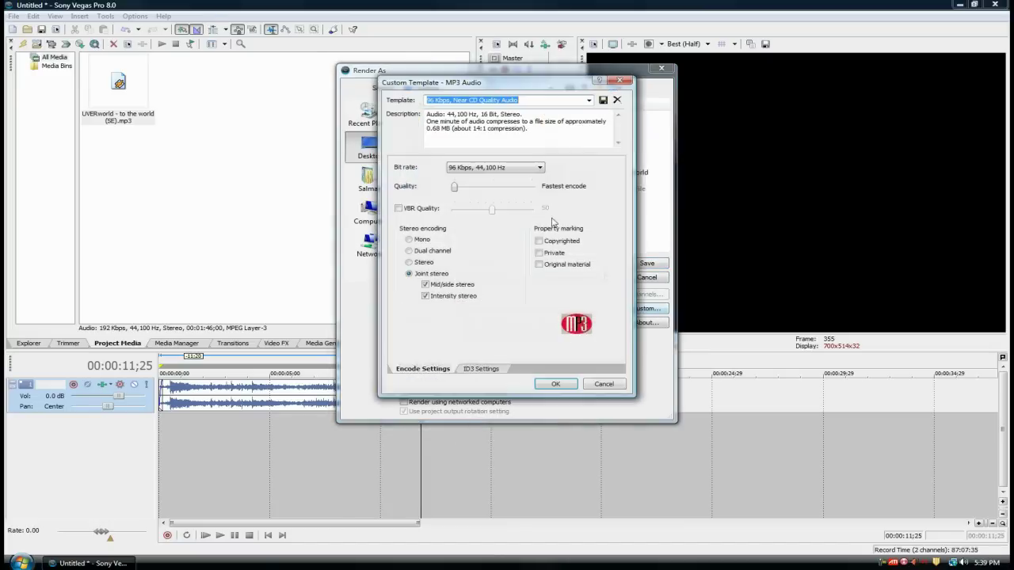
pyautogui.click(508, 167)
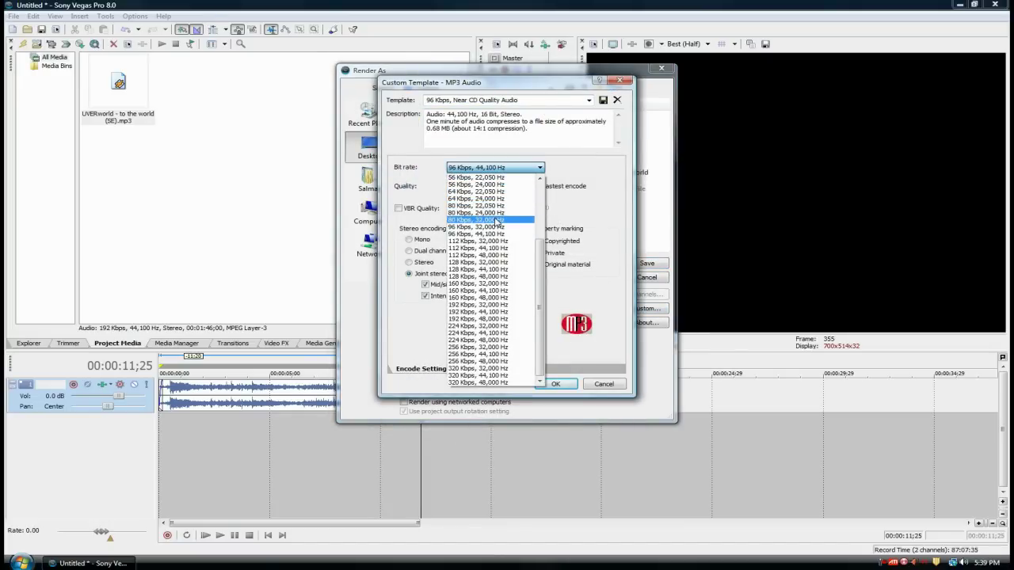
pyautogui.click(497, 222)
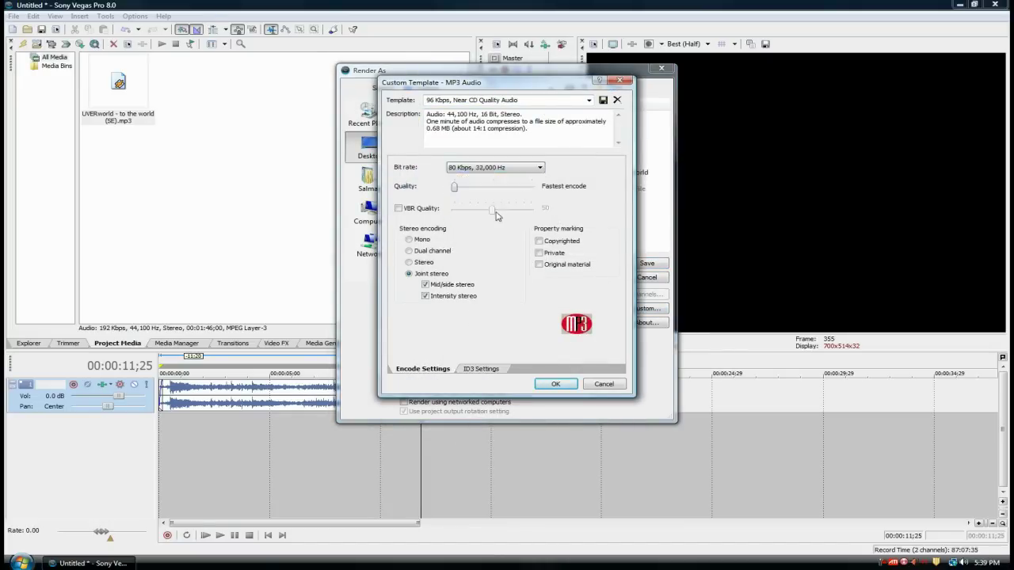
pyautogui.click(461, 190)
pyautogui.moveTo(475, 190); pyautogui.dragTo(488, 191)
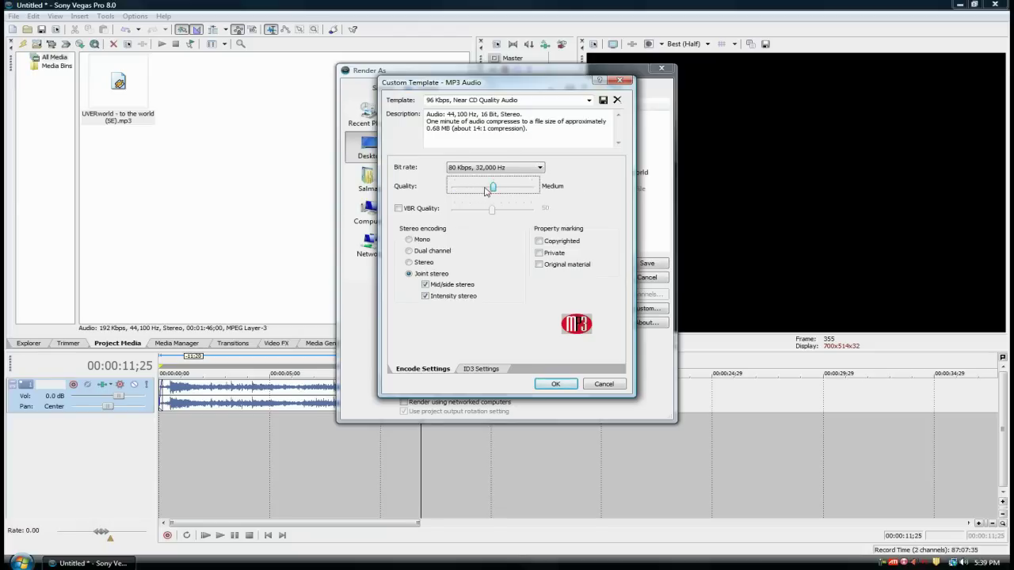
pyautogui.click(434, 262)
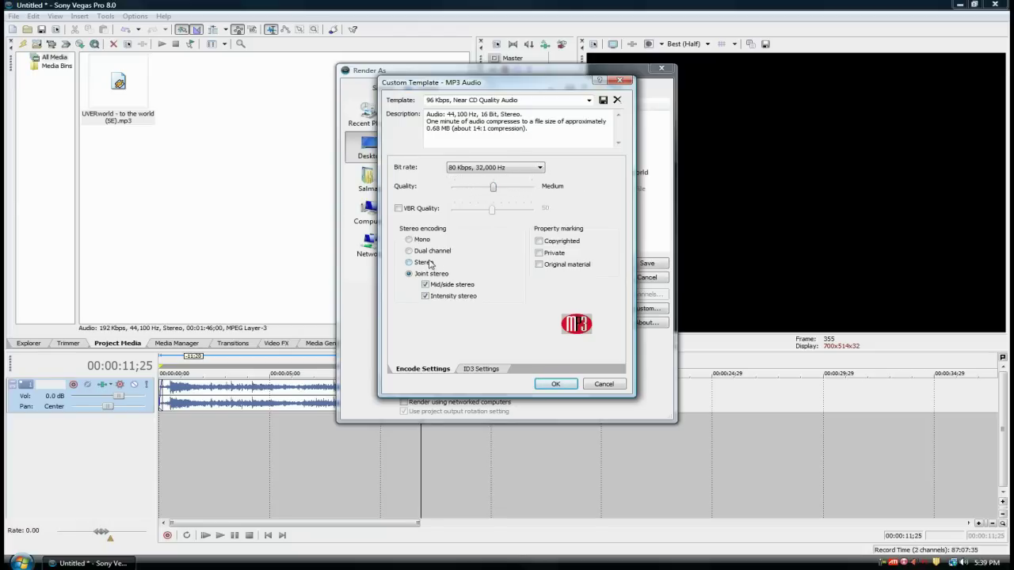
pyautogui.click(555, 385)
# Name the output Ringtone2, render it, and close the rendering-complete notice
pyautogui.doubleClick(478, 262)
pyautogui.moveTo(484, 263); pyautogui.dragTo(442, 266)
pyautogui.write('Ringtone2')
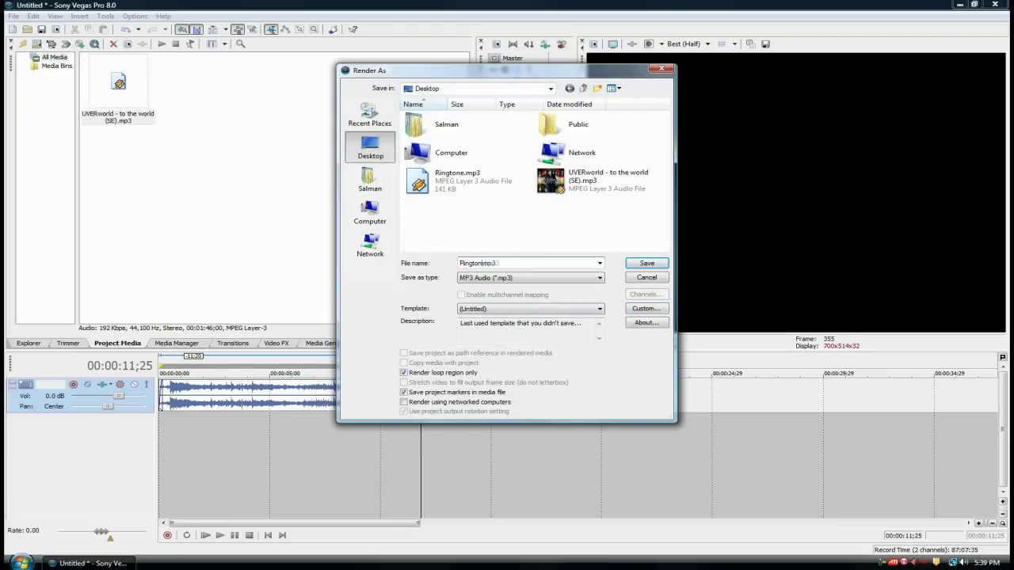
pyautogui.press('Return')
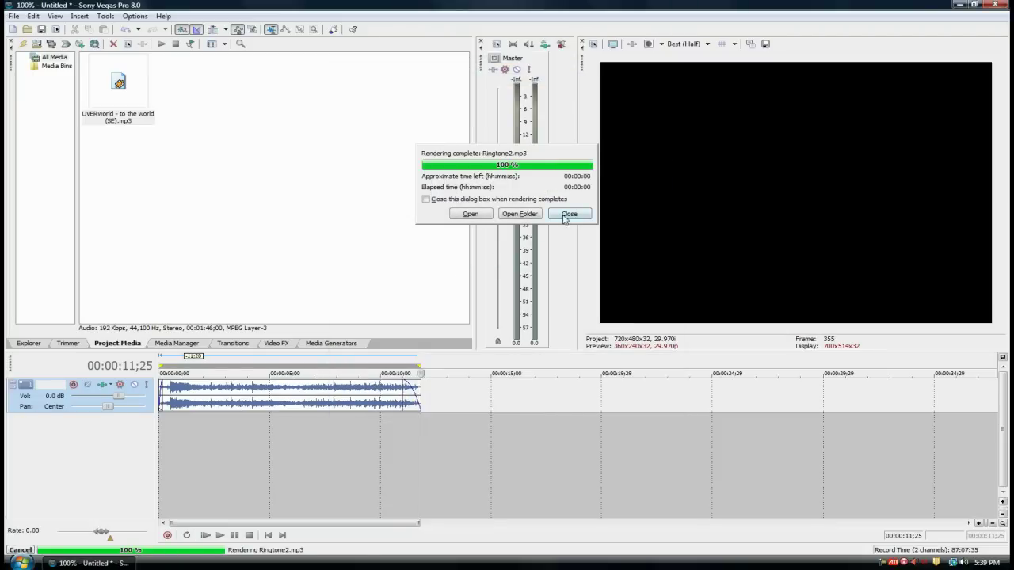
pyautogui.click(567, 214)
# Minimize Vegas to the desktop beside both ringtones and bring up the Start menu
pyautogui.click(116, 563)
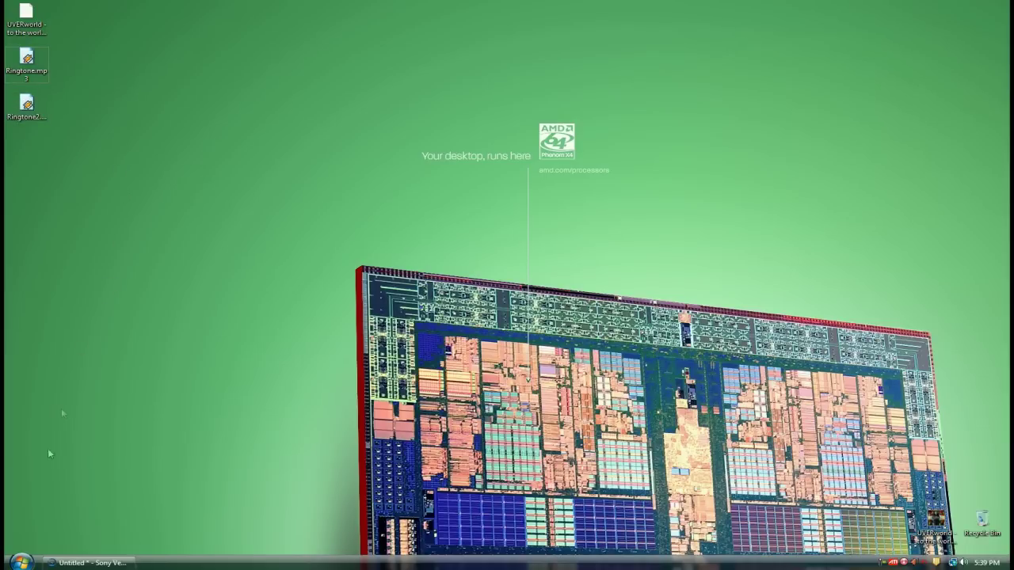
pyautogui.press('super')
# Play Ringtone2.mp3 in Media Player Classic, close the player, and refresh the desktop
pyautogui.click(91, 378)
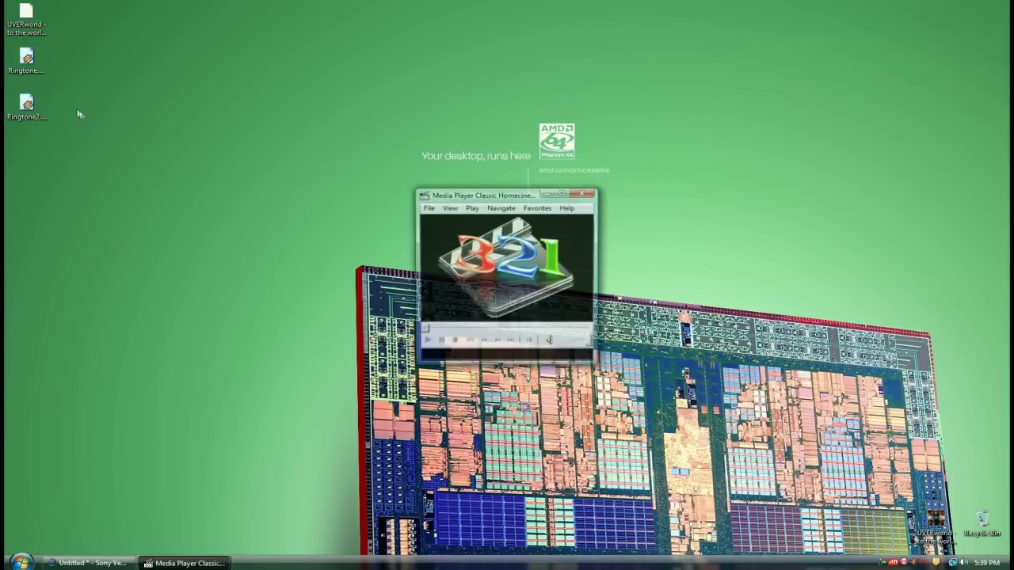
pyautogui.moveTo(26, 107); pyautogui.dragTo(491, 258)
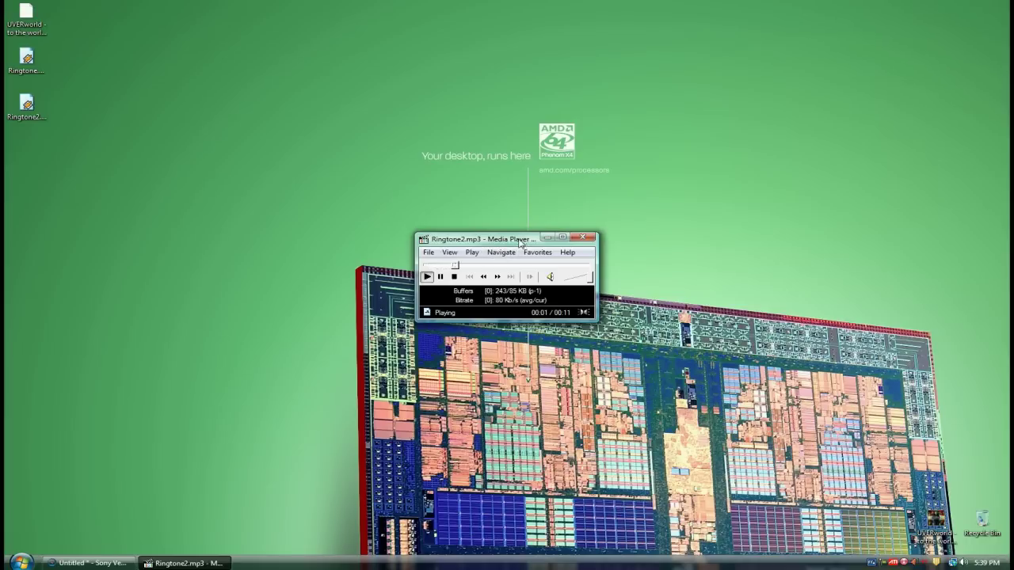
pyautogui.hotkey('alt', 'F4')
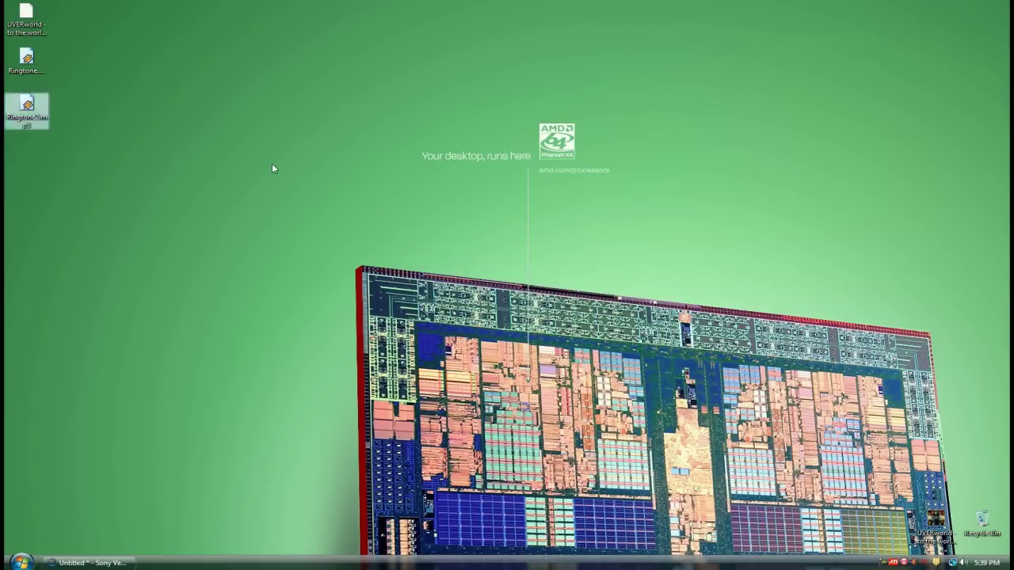
pyautogui.rightClick(272, 168)
pyautogui.click(320, 206)
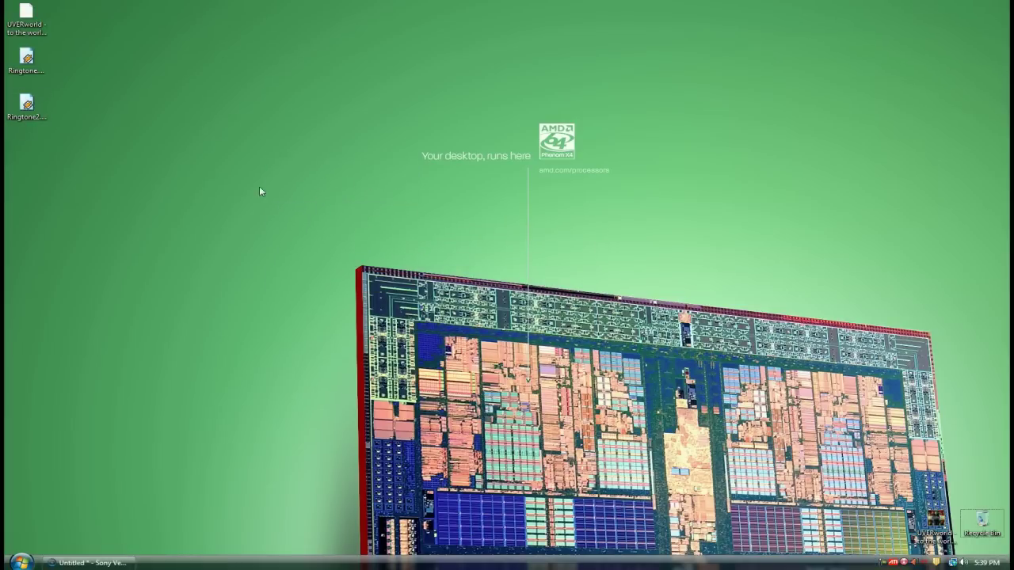
# Launch BlackBerry Desktop Manager from the Start menu and cancel the Application Updates offer
pyautogui.click(20, 562)
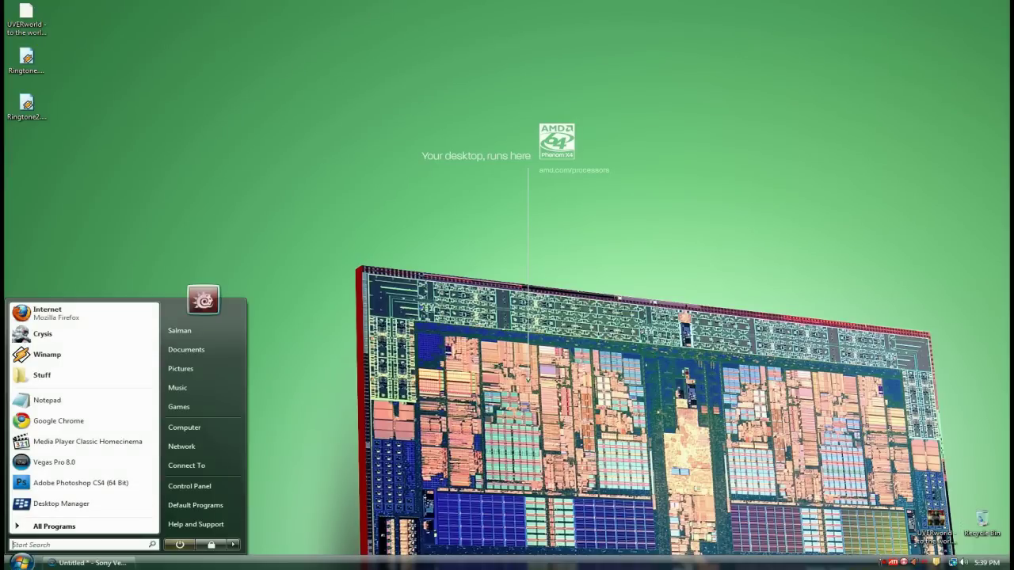
pyautogui.click(93, 504)
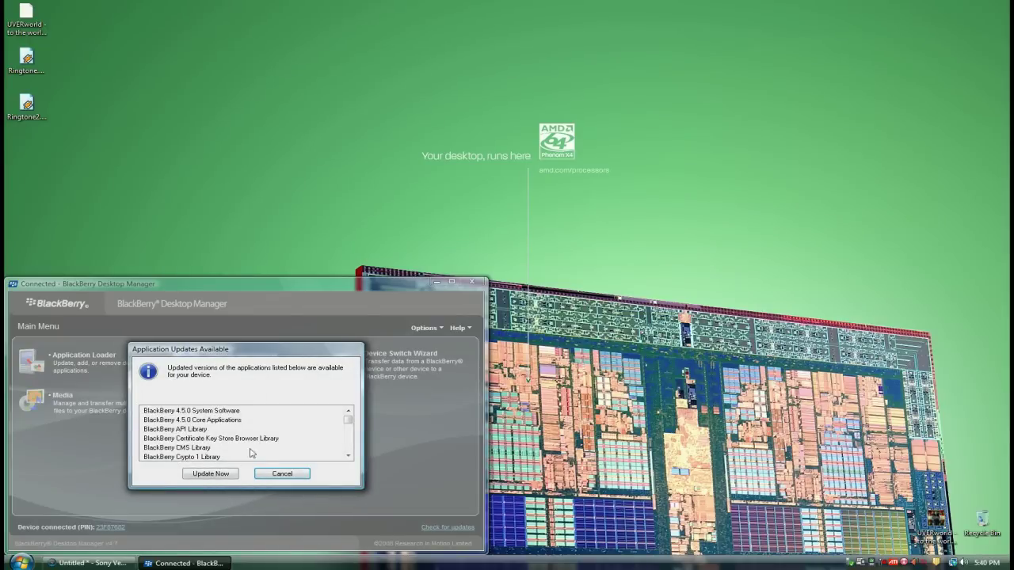
pyautogui.click(281, 474)
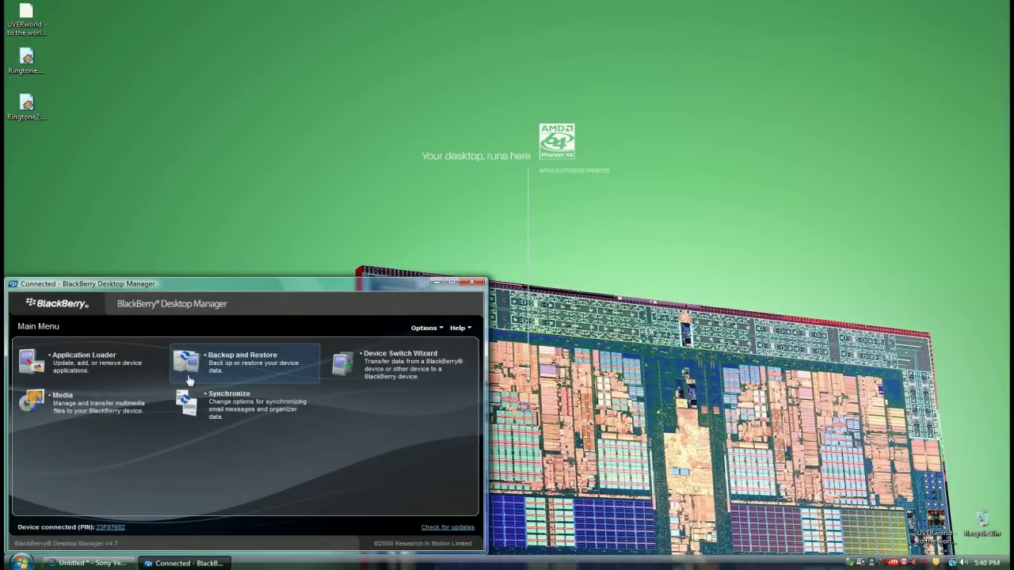
# Go to Media on the main menu and start Media Manager
pyautogui.click(123, 404)
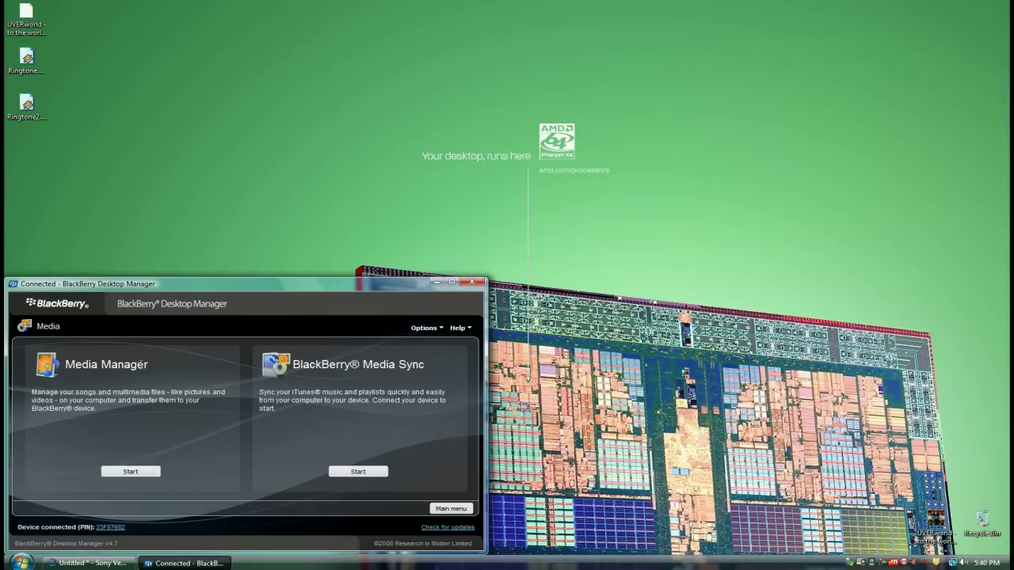
pyautogui.click(133, 473)
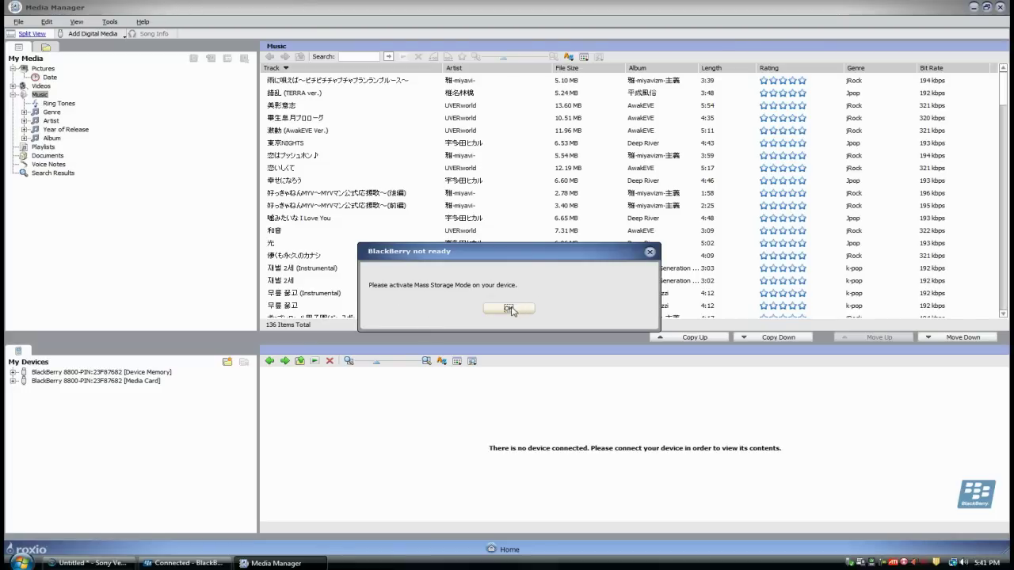
# Dismiss the device-not-ready warning and open File > Import Music
pyautogui.click(510, 309)
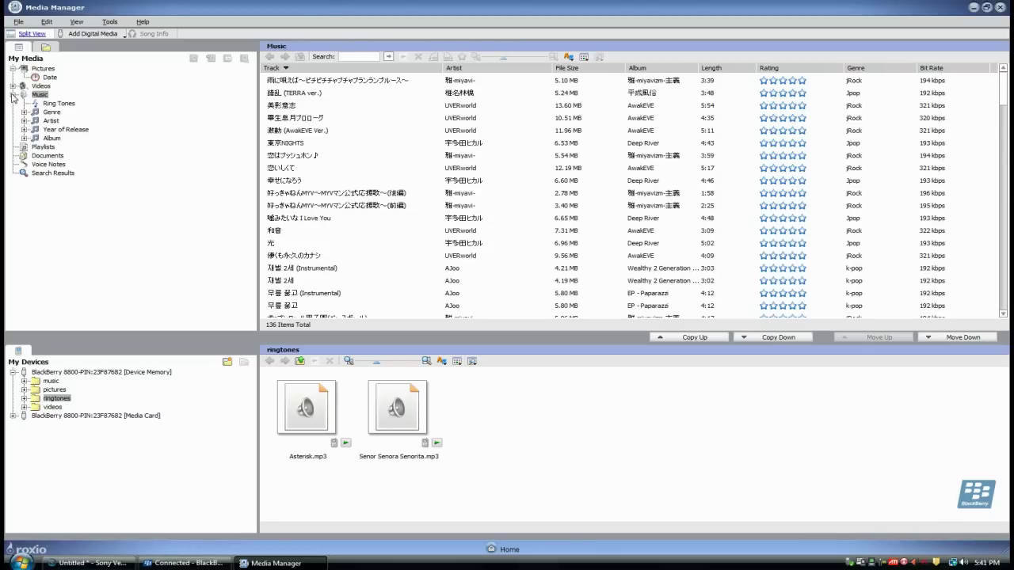
pyautogui.click(19, 22)
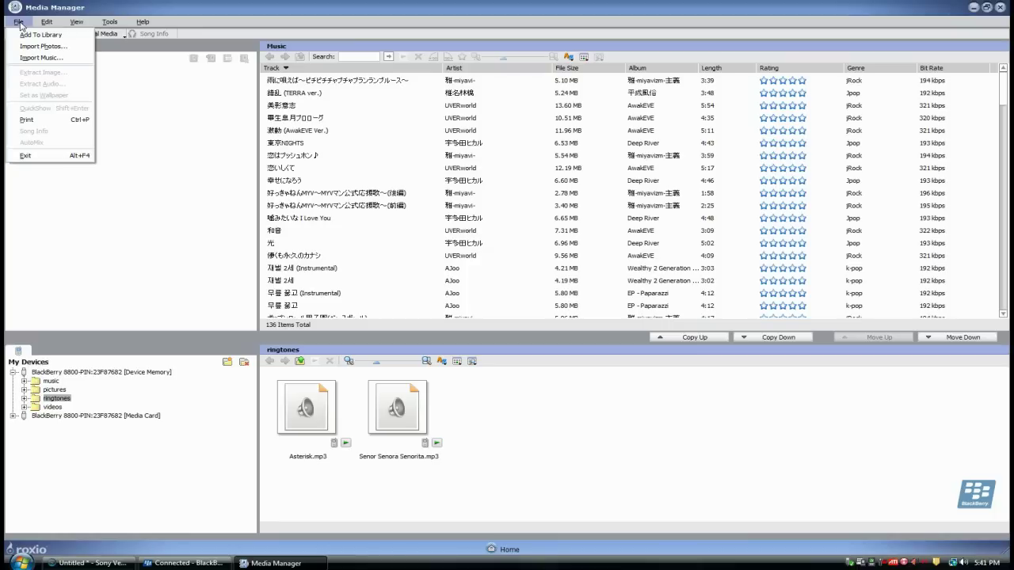
pyautogui.click(40, 58)
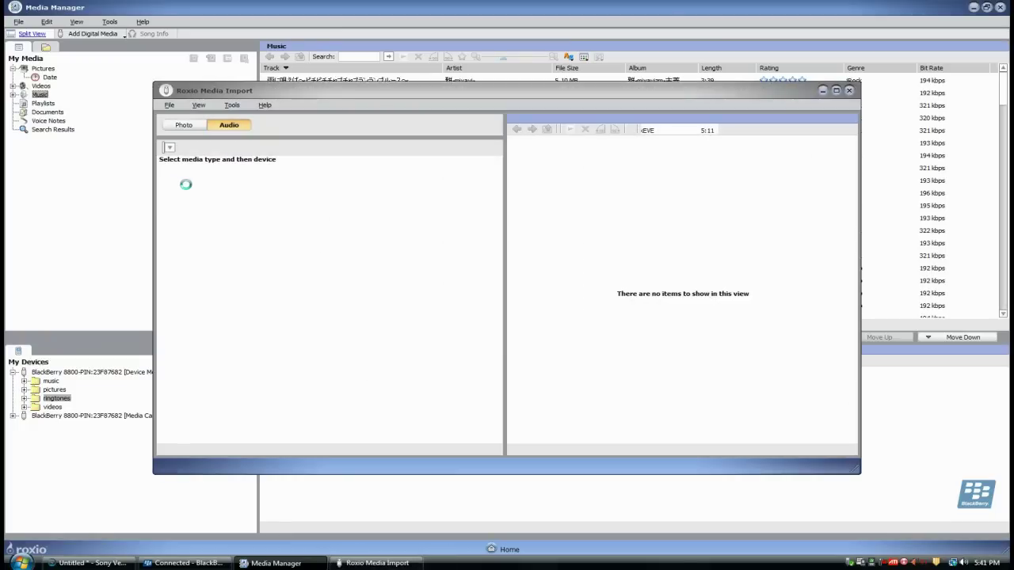
# Browse the Media Import audio sources, cancel the import, and minimize to the desktop
pyautogui.click(169, 106)
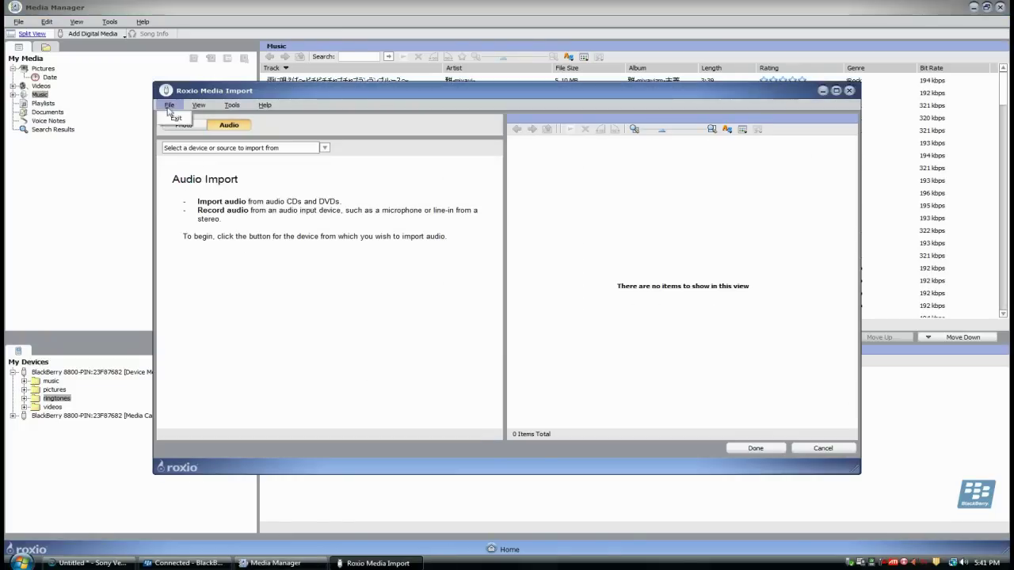
pyautogui.click(241, 148)
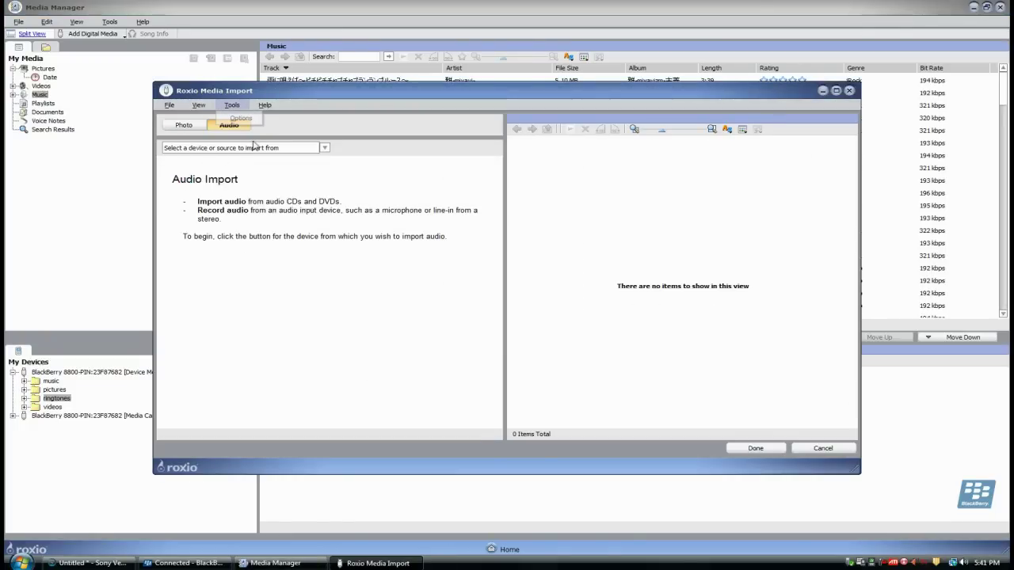
pyautogui.click(265, 150)
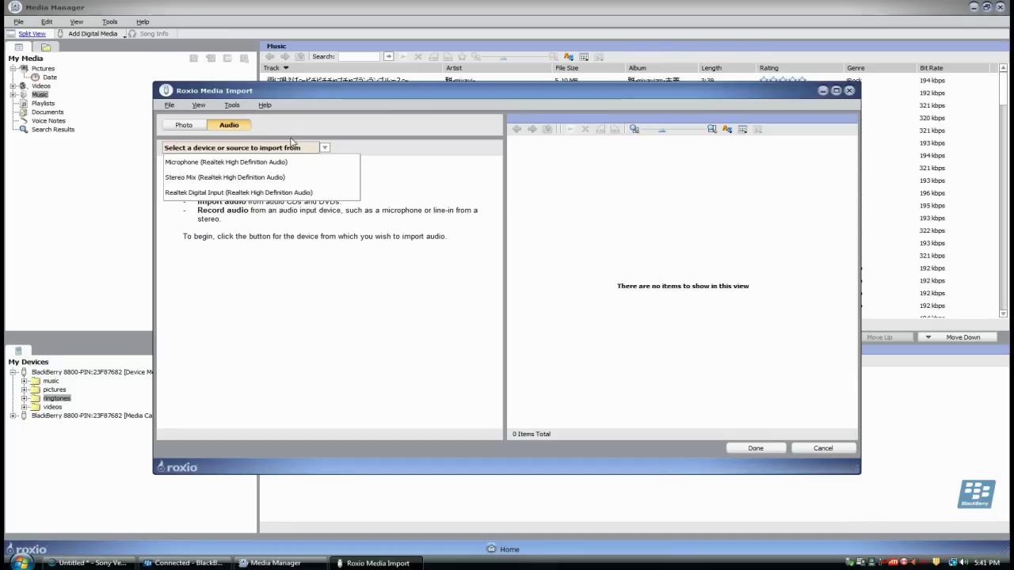
pyautogui.click(238, 193)
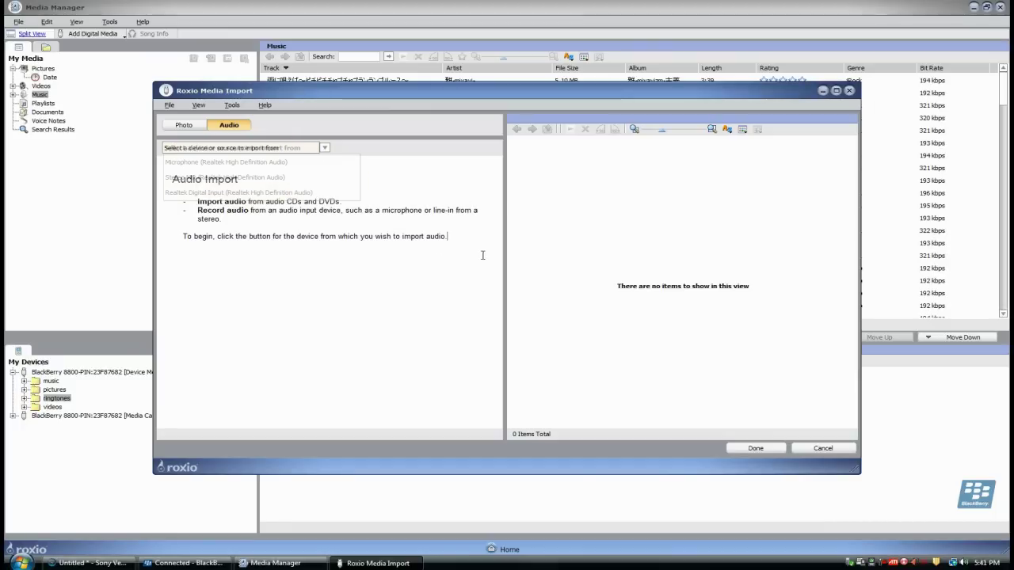
pyautogui.click(801, 448)
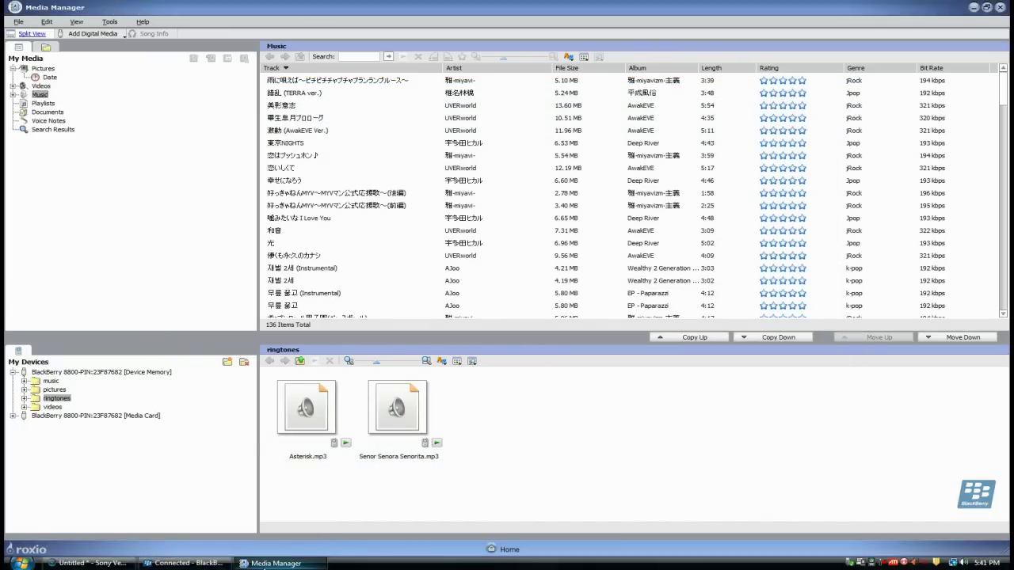
pyautogui.press('super+d')
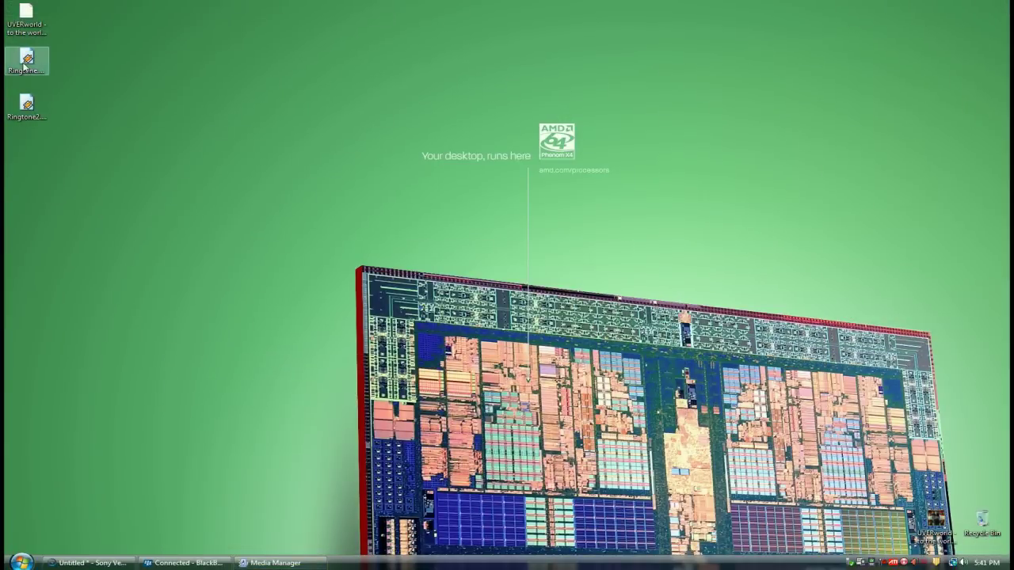
# Add Ringtone.mp3 to the Music library, sort tracks ascending, and select the 0:11, 141 KB track
pyautogui.moveTo(25, 68); pyautogui.dragTo(331, 93)
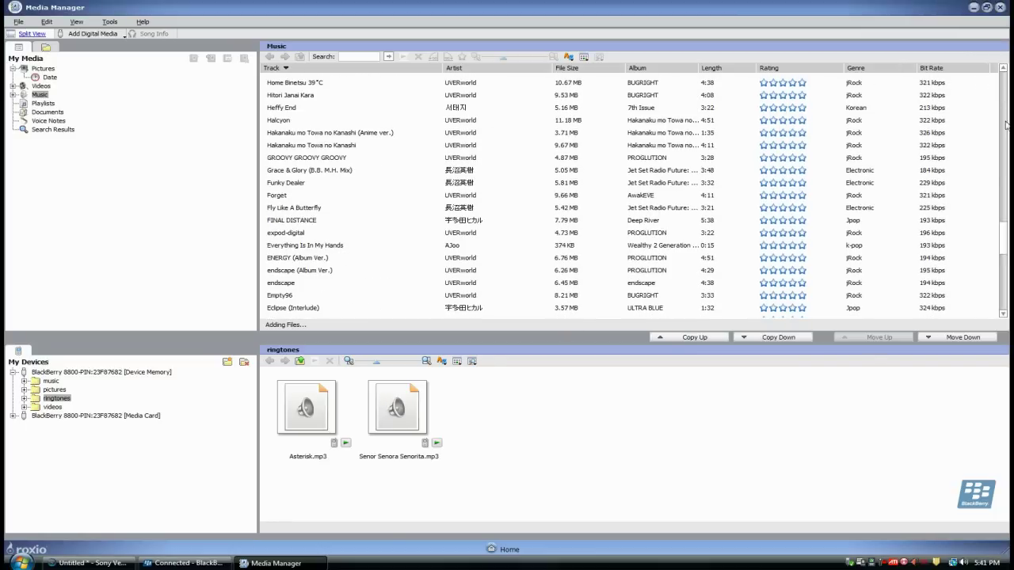
pyautogui.moveTo(1006, 247); pyautogui.dragTo(1002, 75)
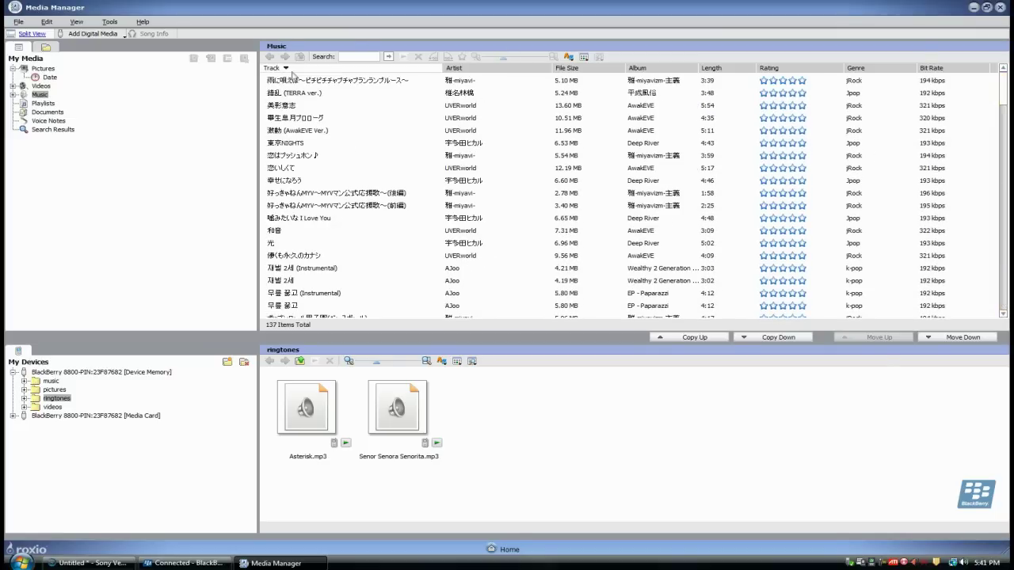
pyautogui.click(293, 68)
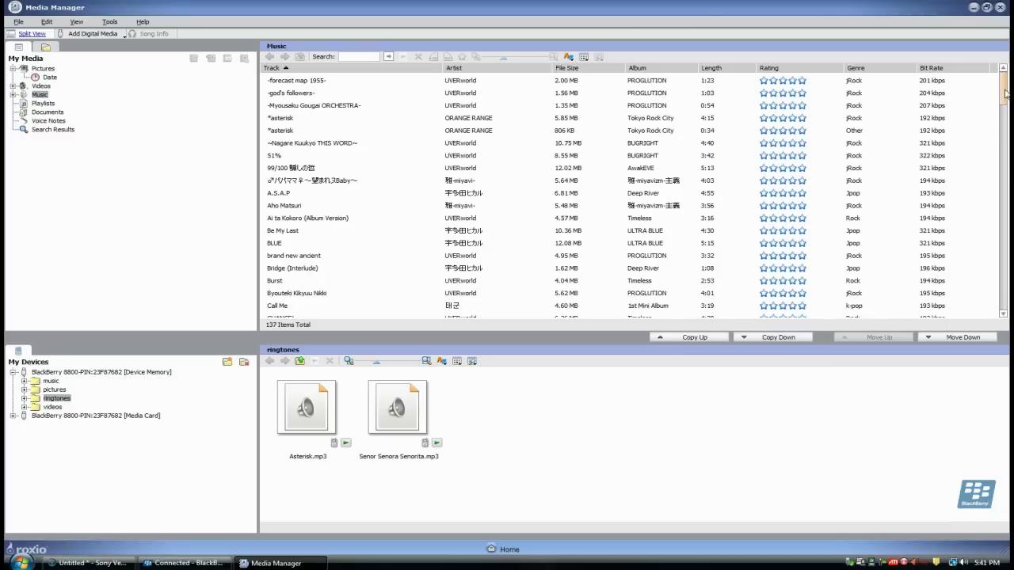
pyautogui.moveTo(1005, 95); pyautogui.dragTo(1004, 218)
pyautogui.click(298, 202)
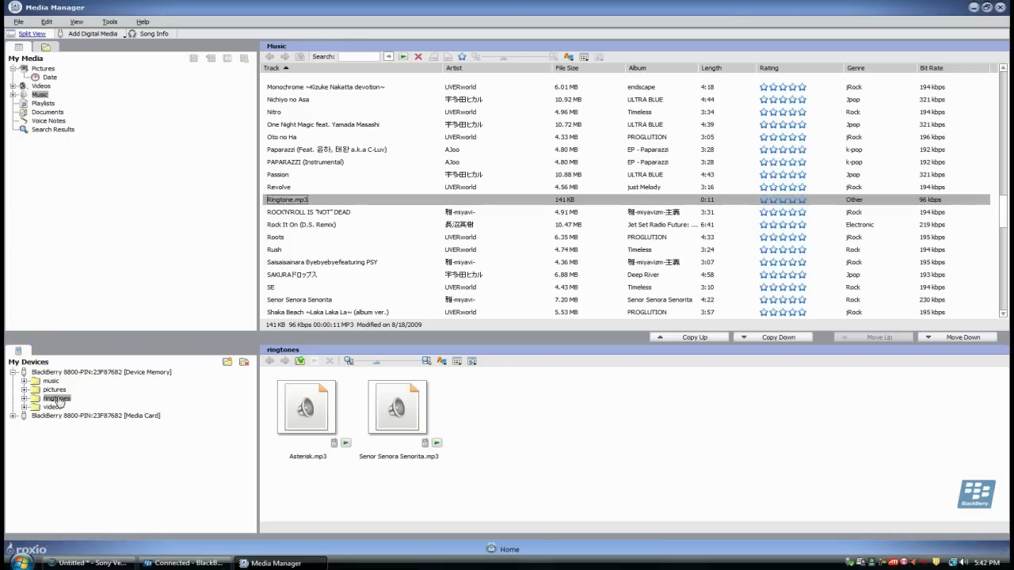
pyautogui.click(25, 402)
pyautogui.click(45, 402)
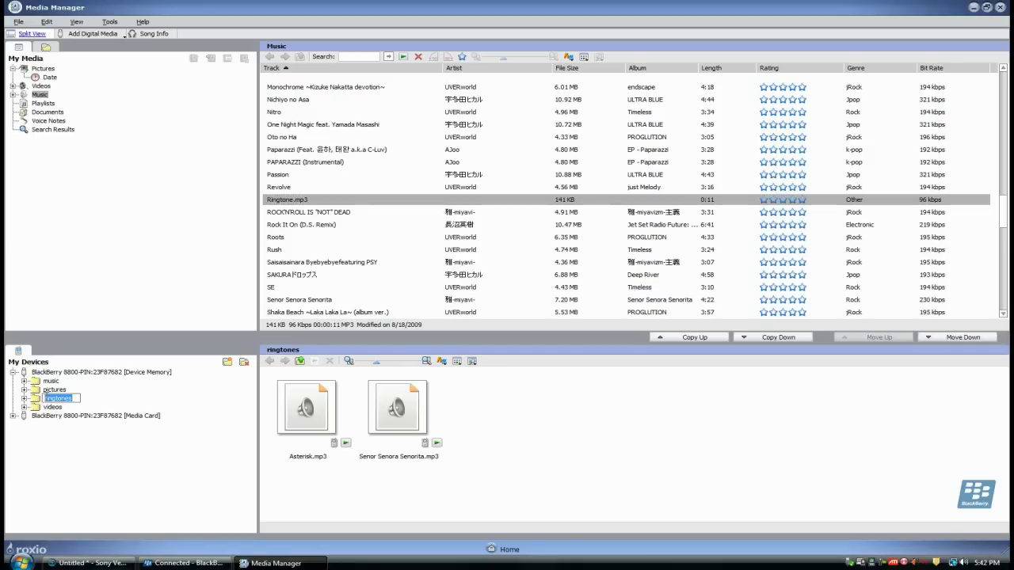
pyautogui.press('Return')
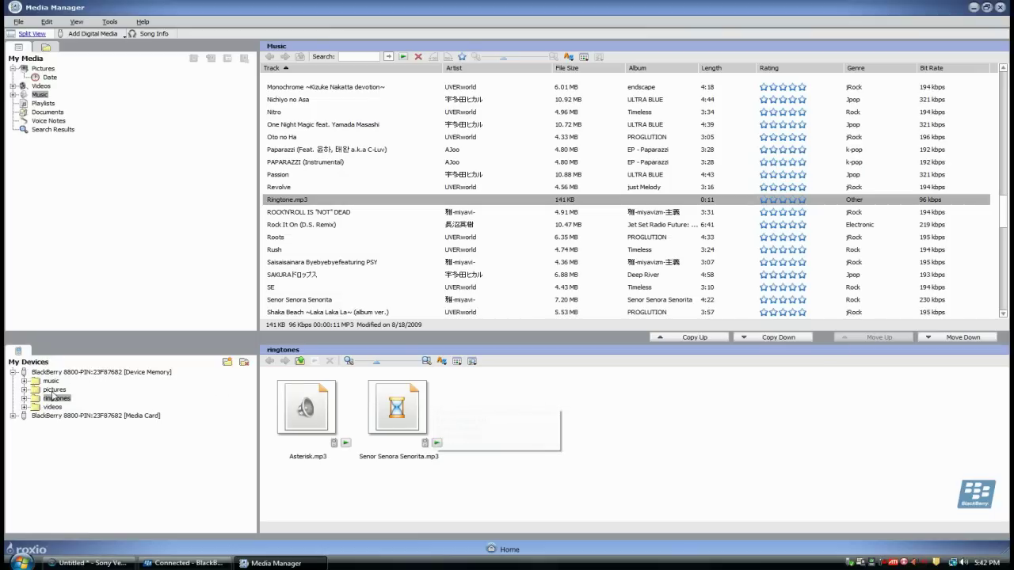
pyautogui.click(53, 390)
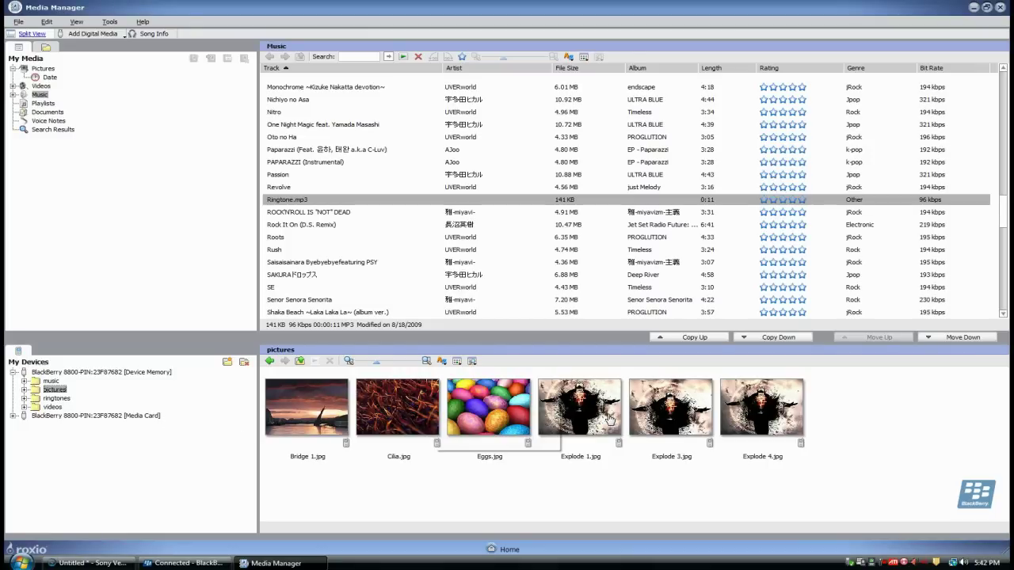
pyautogui.click(56, 399)
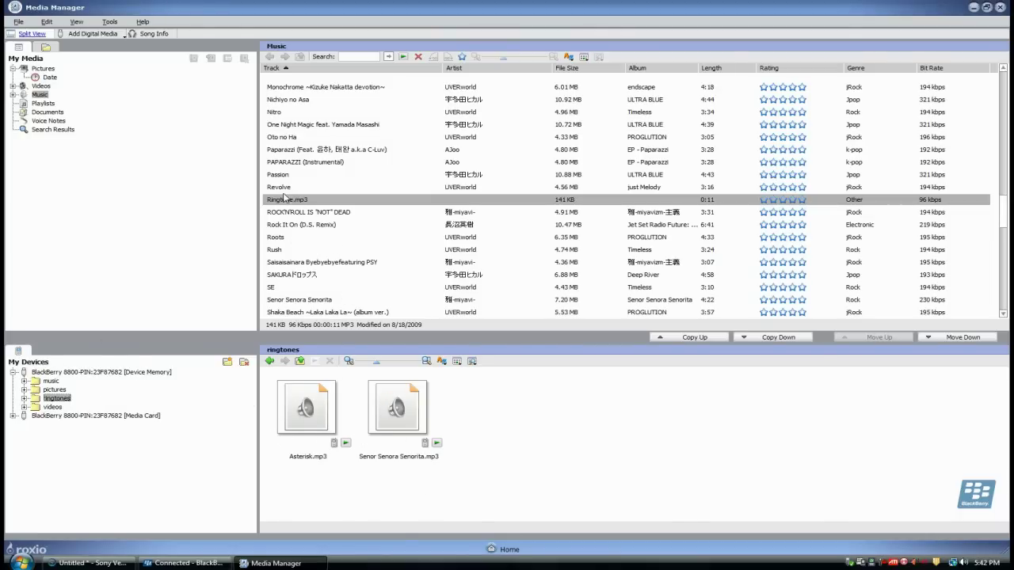
pyautogui.rightClick(283, 196)
# Copy Ringtone.mp3 to the device's ringtones folder with Convert for Optimal Playback, then close Media Manager
pyautogui.moveTo(285, 199); pyautogui.dragTo(472, 401)
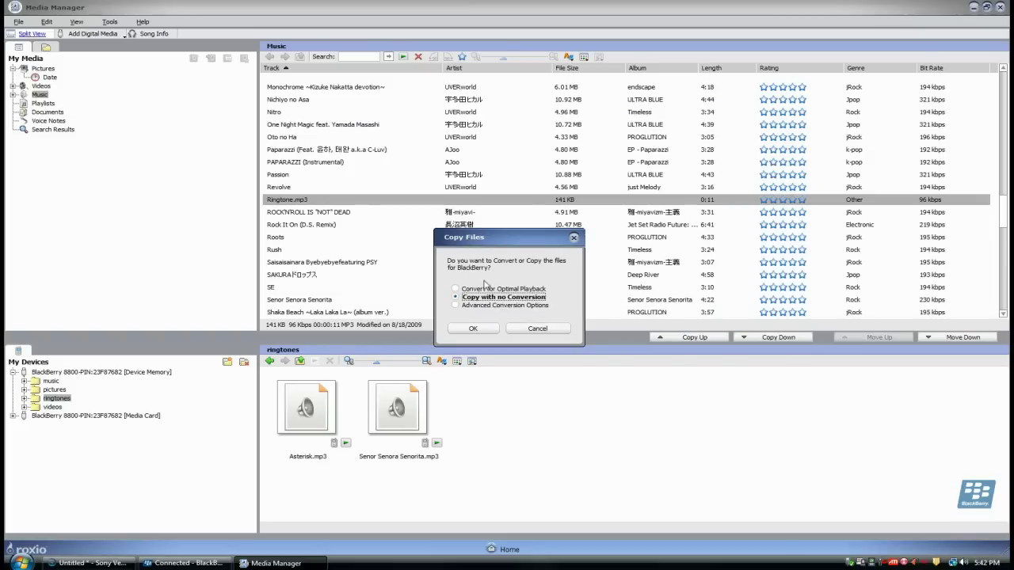
pyautogui.click(457, 289)
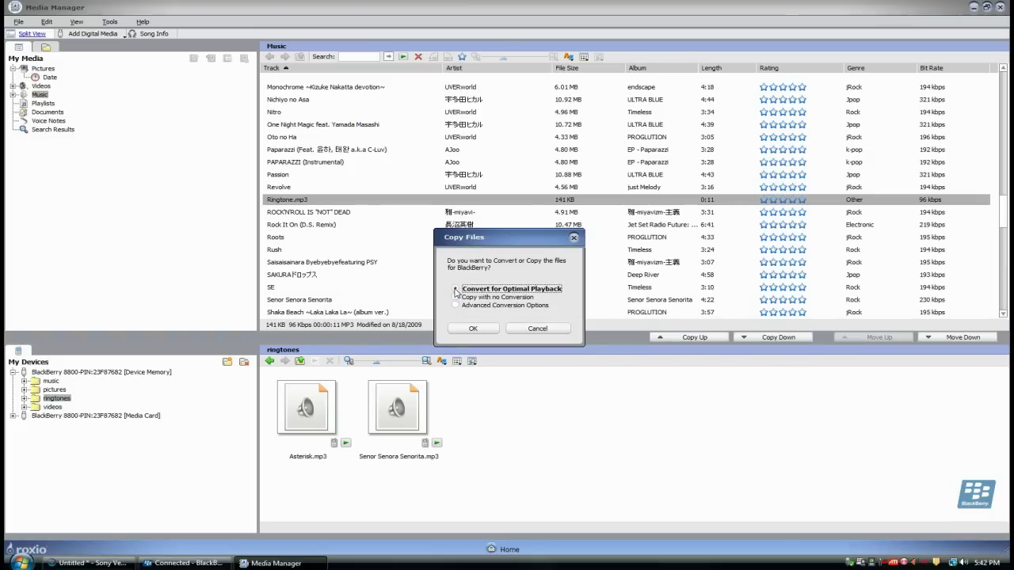
pyautogui.click(473, 328)
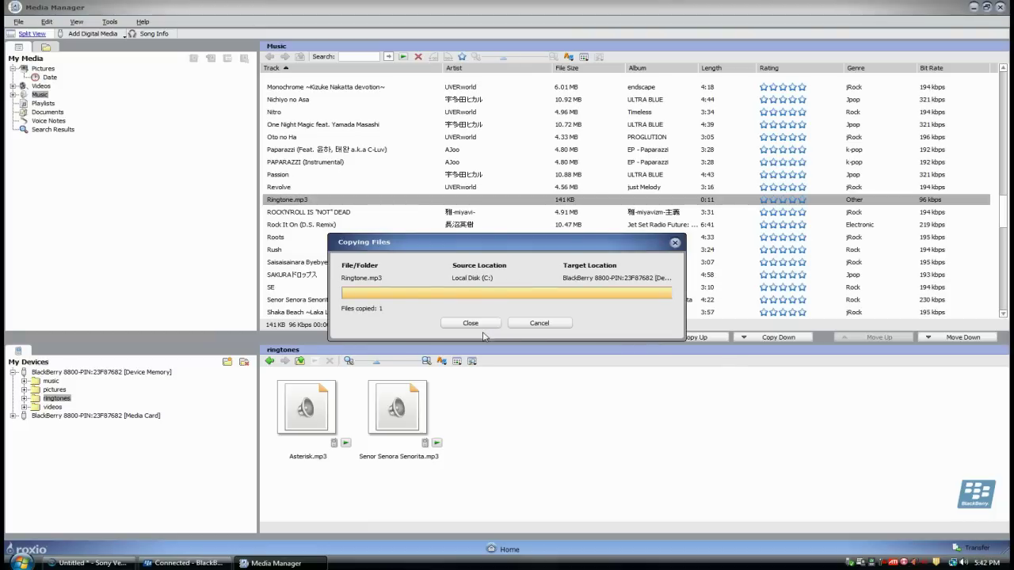
pyautogui.click(472, 324)
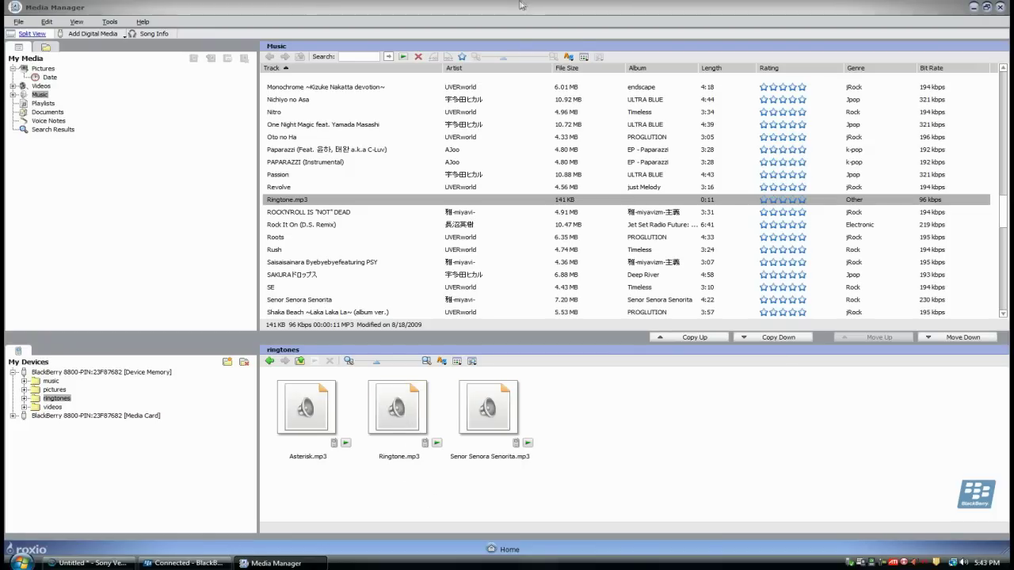
pyautogui.click(986, 6)
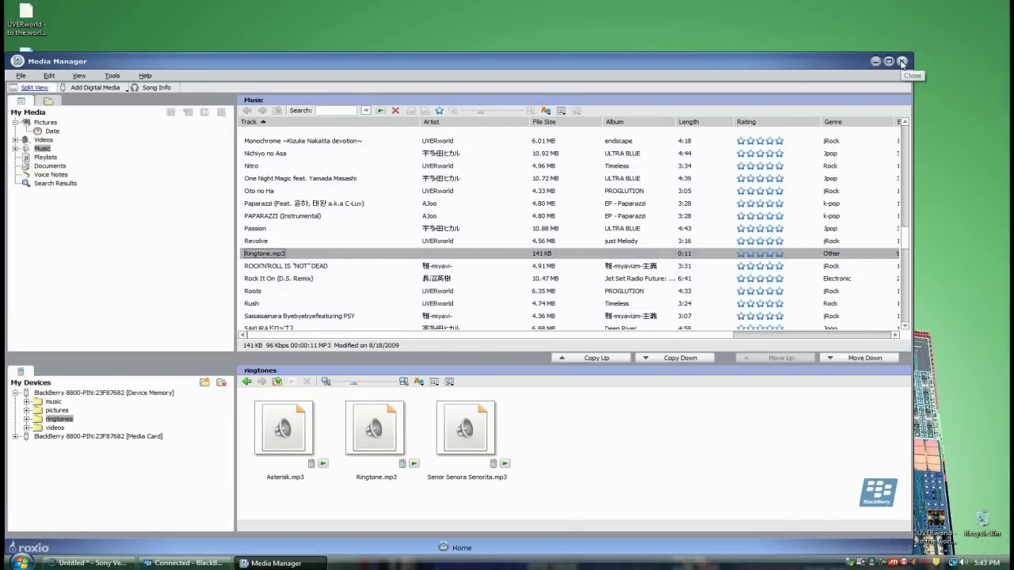
pyautogui.click(901, 61)
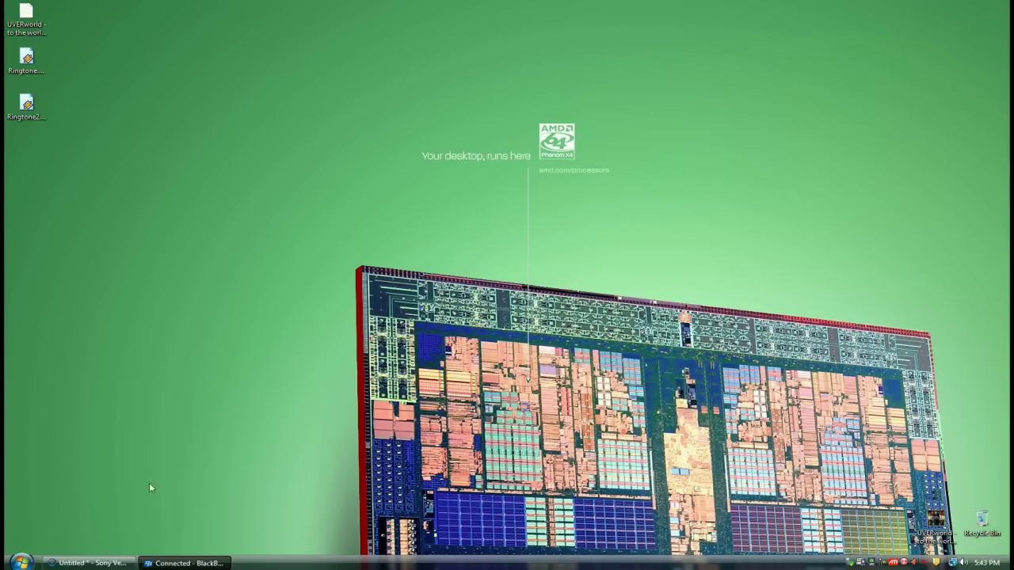
# Bring Sony Vegas back, set the Master fader to -4.5, and restore the window to a smaller size
pyautogui.click(86, 563)
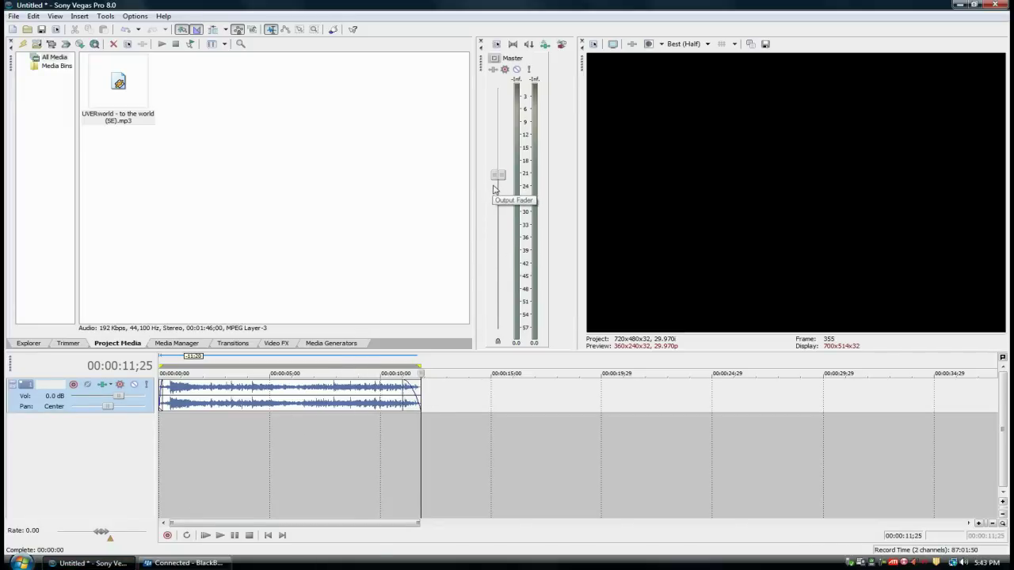
pyautogui.moveTo(496, 175); pyautogui.dragTo(494, 236)
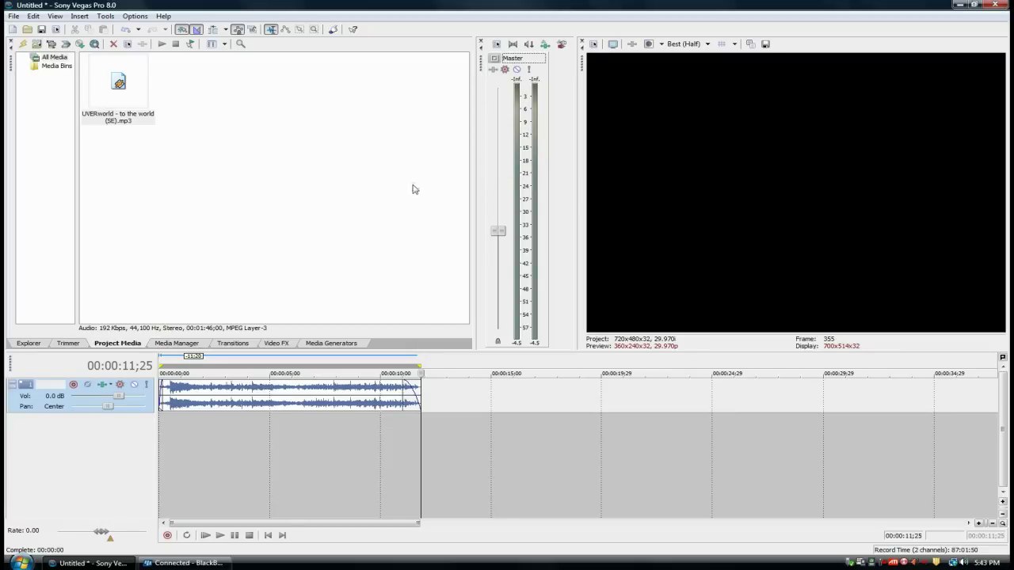
pyautogui.doubleClick(488, 4)
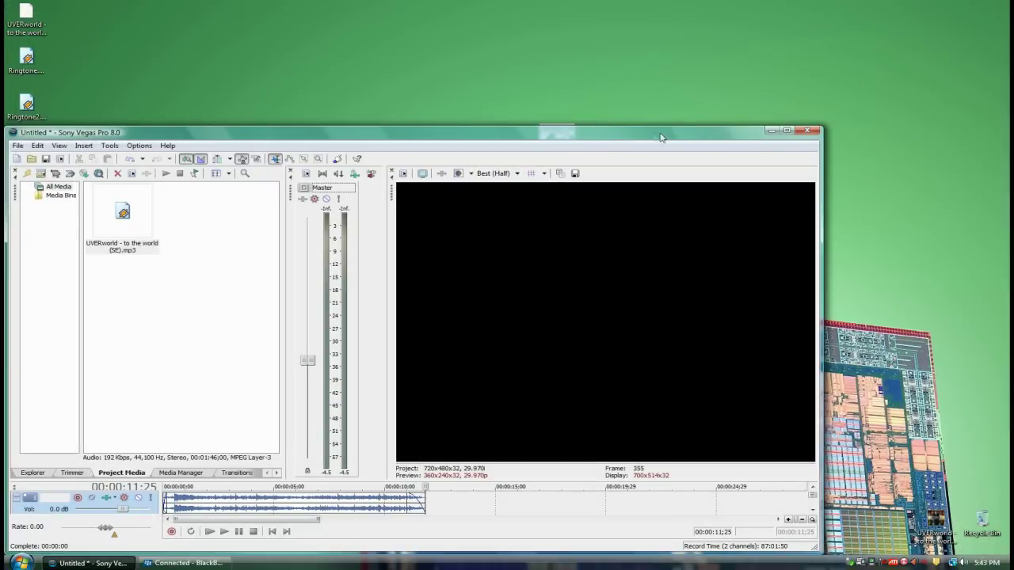
pyautogui.moveTo(824, 124); pyautogui.dragTo(827, 100)
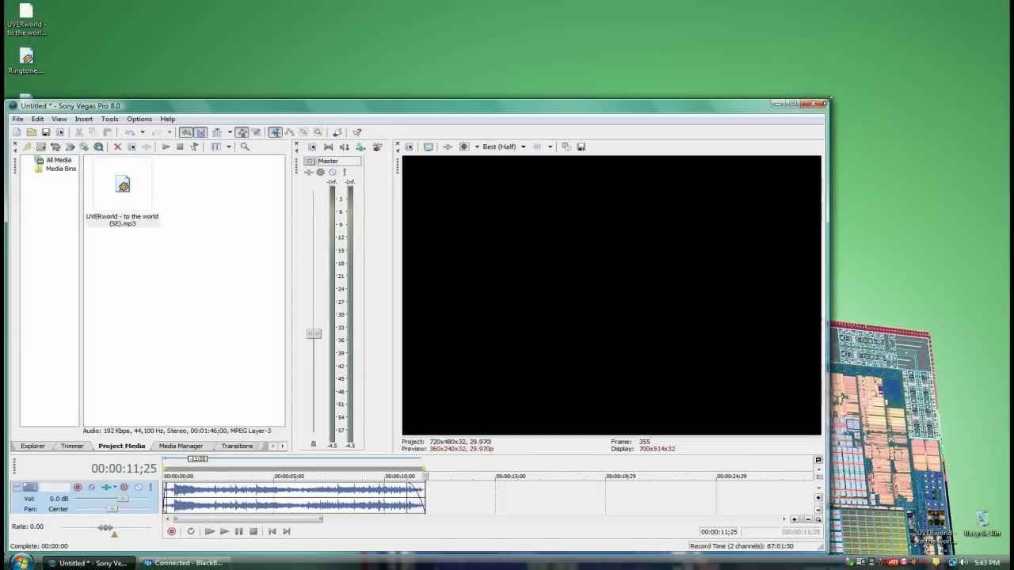